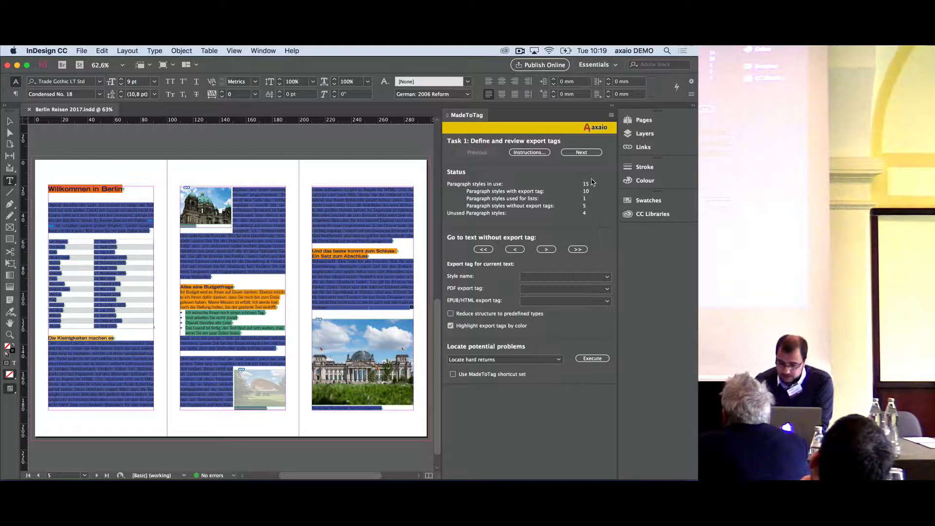
# Move ahead to the Create Tagged PDF File task and turn on viewing the PDF after exporting
pyautogui.click(257, 235)
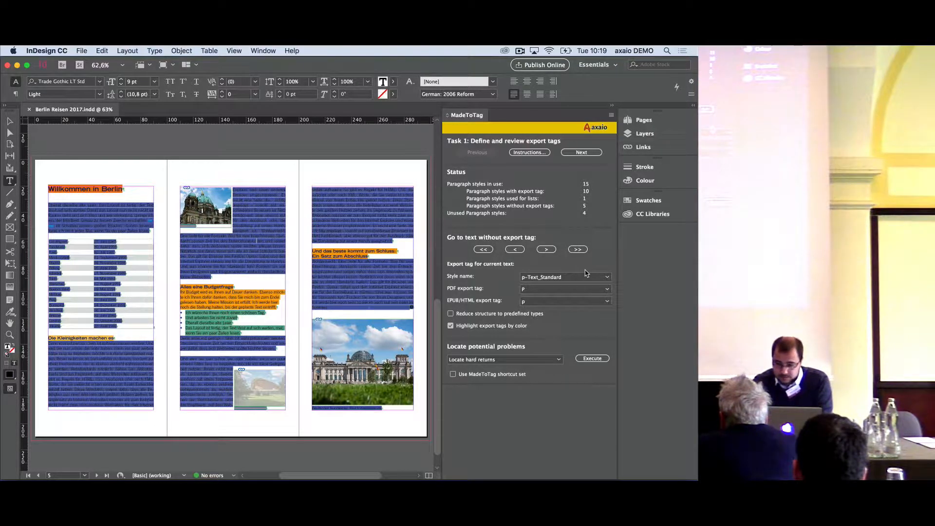
pyautogui.click(586, 153)
pyautogui.click(587, 153)
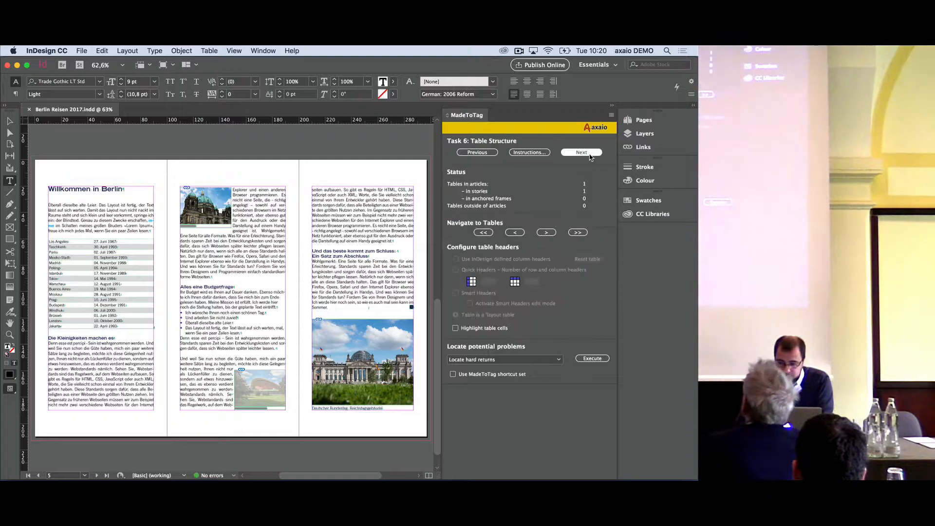
pyautogui.click(588, 153)
pyautogui.click(526, 232)
# Create the tagged PDF on the Desktop as Berlin Reisen 2017, using the .pdf extension
pyautogui.click(591, 318)
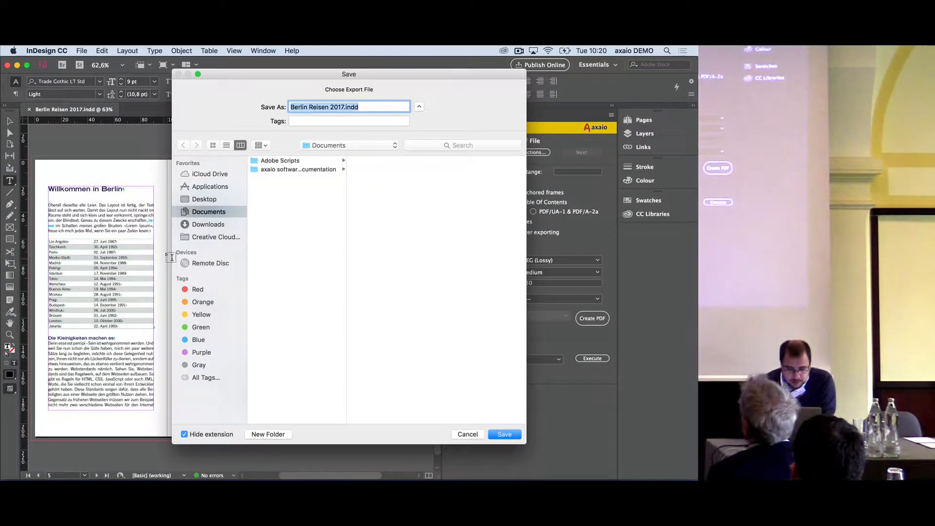
pyautogui.click(211, 201)
pyautogui.click(503, 433)
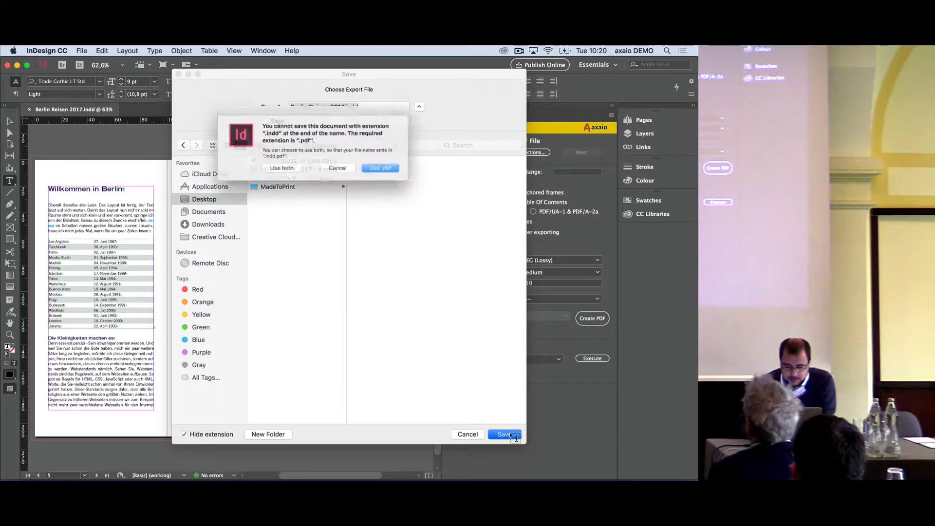
pyautogui.click(395, 174)
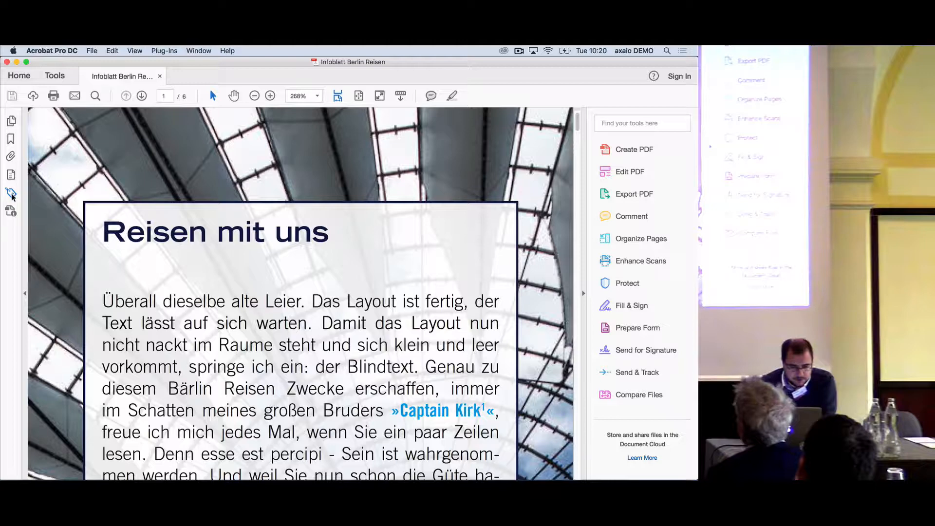
# Show the PDF's tags, expand the article and its first two stories, and widen the tag tree to read them
pyautogui.click(10, 194)
pyautogui.click(46, 188)
pyautogui.click(54, 203)
pyautogui.click(99, 216)
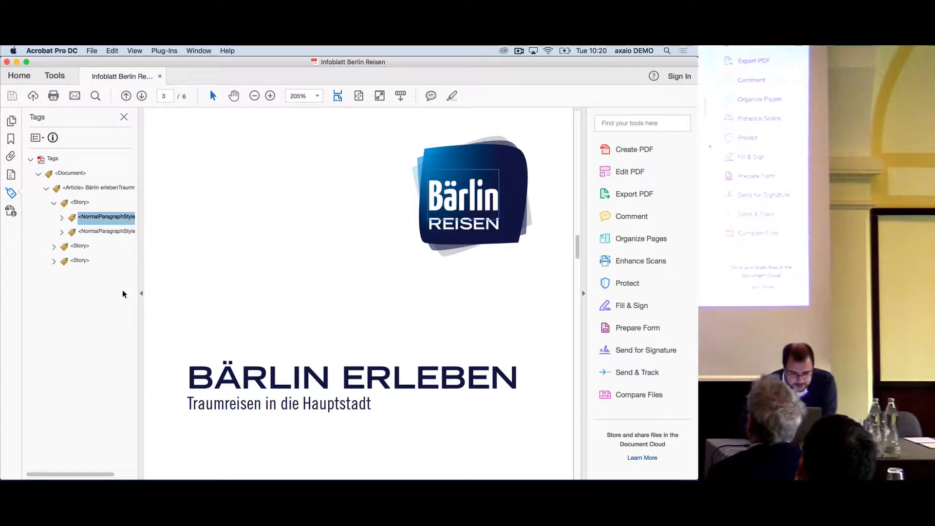
pyautogui.moveTo(136, 297); pyautogui.dragTo(222, 295)
pyautogui.click(54, 247)
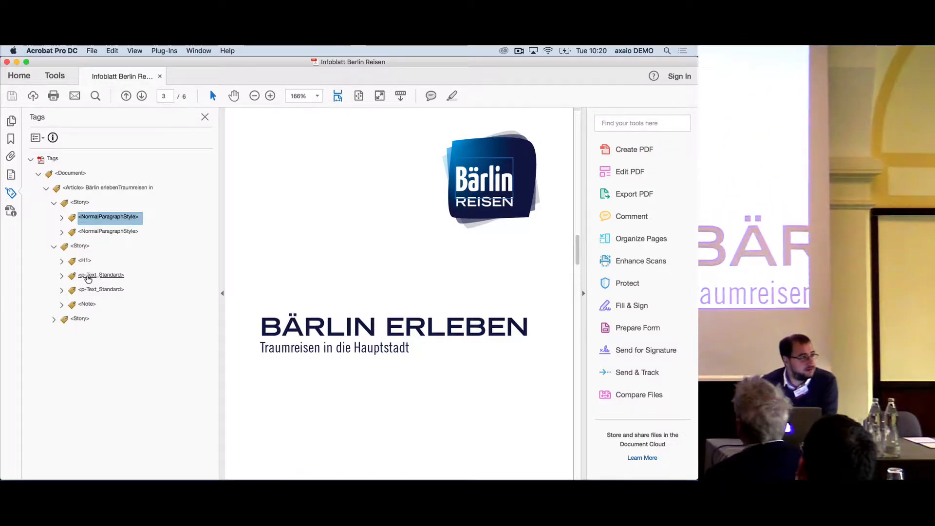
# Examine the document roles in the role map from the first p-Text_Standard tag, and close the PDF without changing them
pyautogui.click(95, 276)
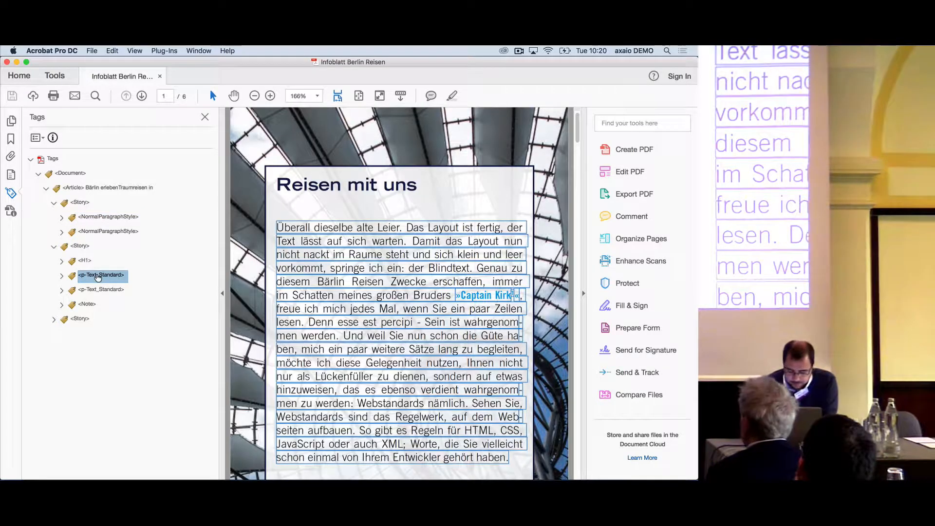
pyautogui.rightClick(97, 277)
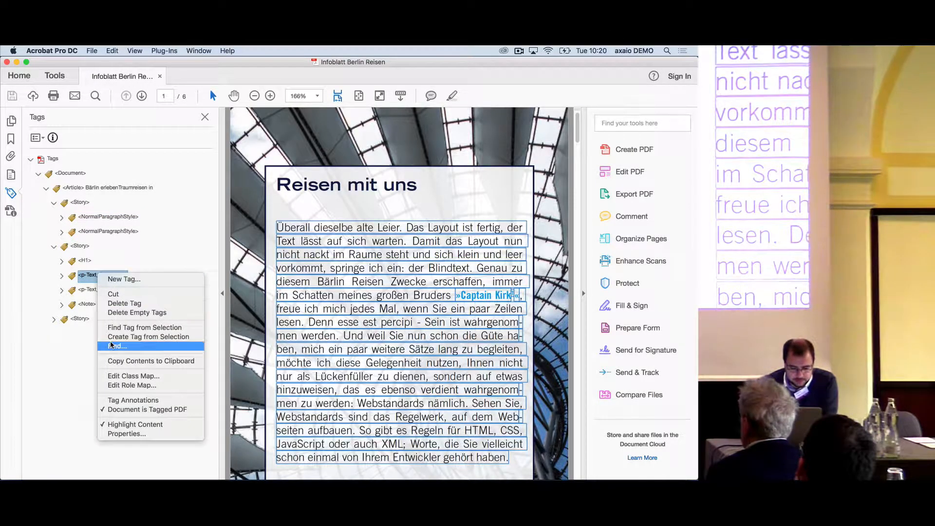
pyautogui.click(122, 385)
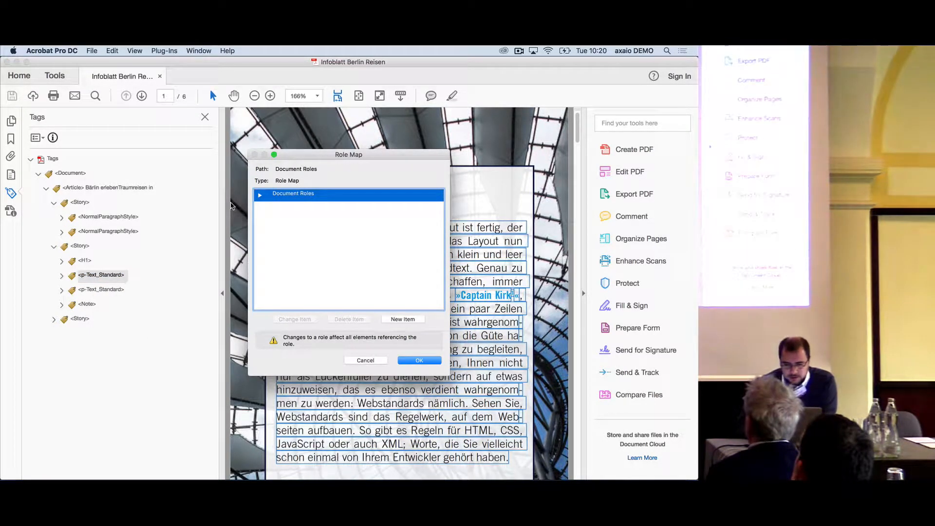
pyautogui.click(259, 195)
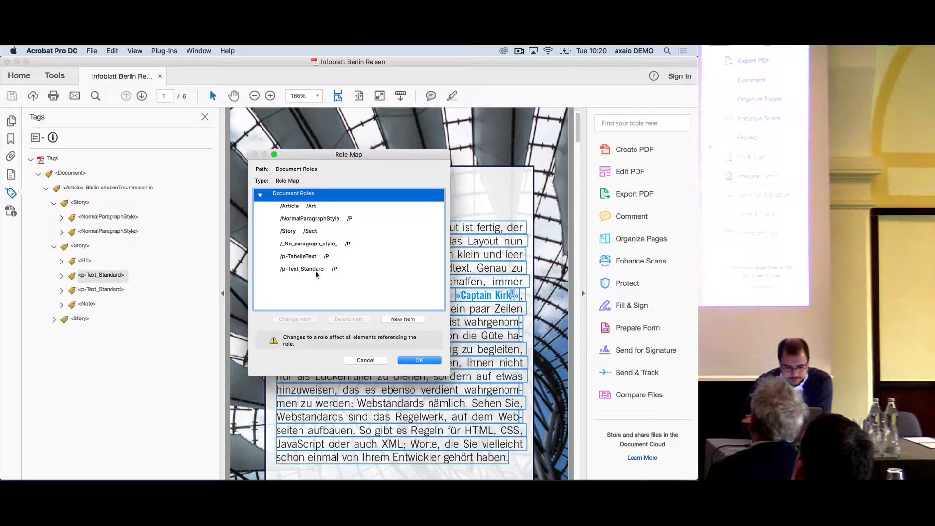
pyautogui.click(365, 360)
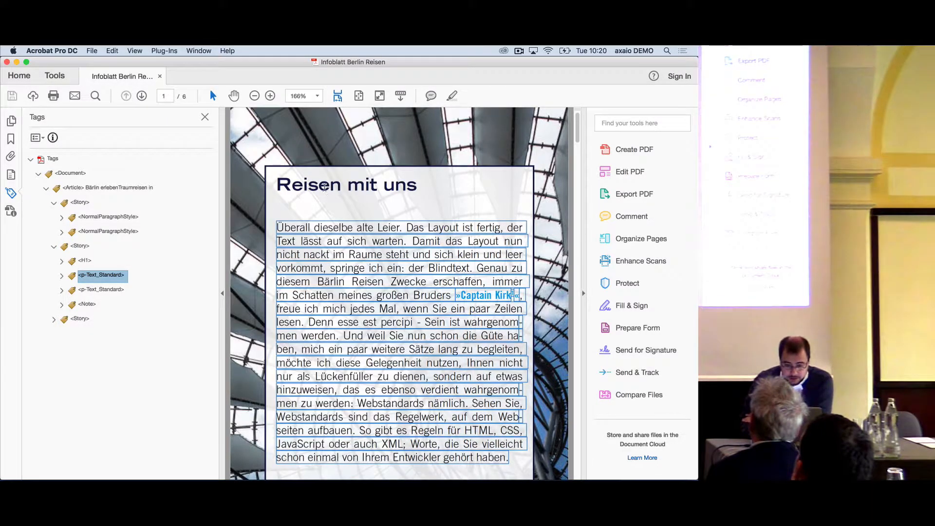
pyautogui.doubleClick(325, 186)
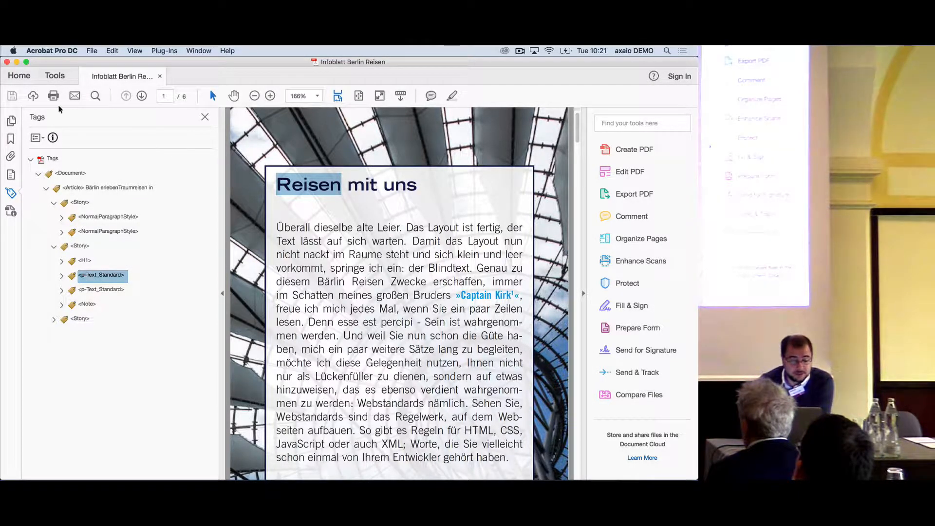
pyautogui.click(7, 62)
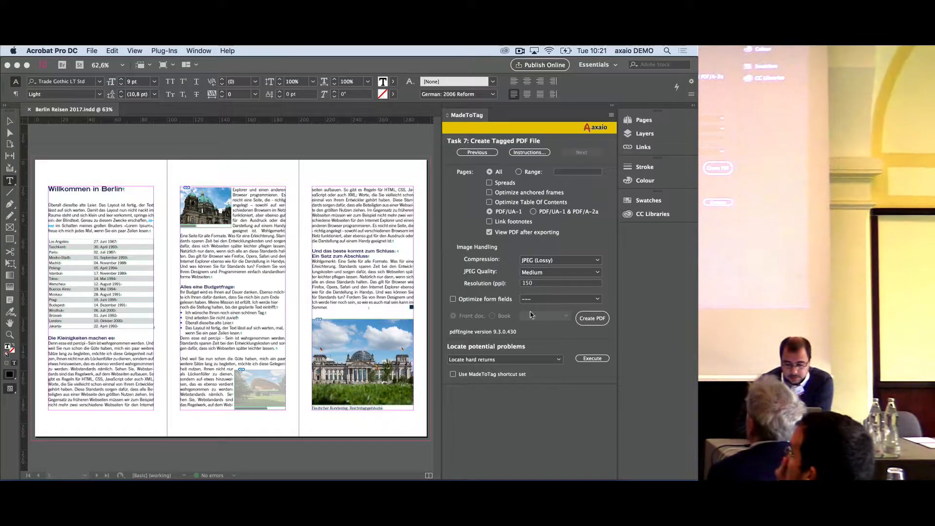
# Return to the export tags task, enable Reduce structure to predefined types, and turn off highlighting export tags by color
pyautogui.click(484, 153)
pyautogui.click(485, 153)
pyautogui.click(485, 153)
pyautogui.click(485, 153)
pyautogui.click(485, 153)
pyautogui.click(485, 153)
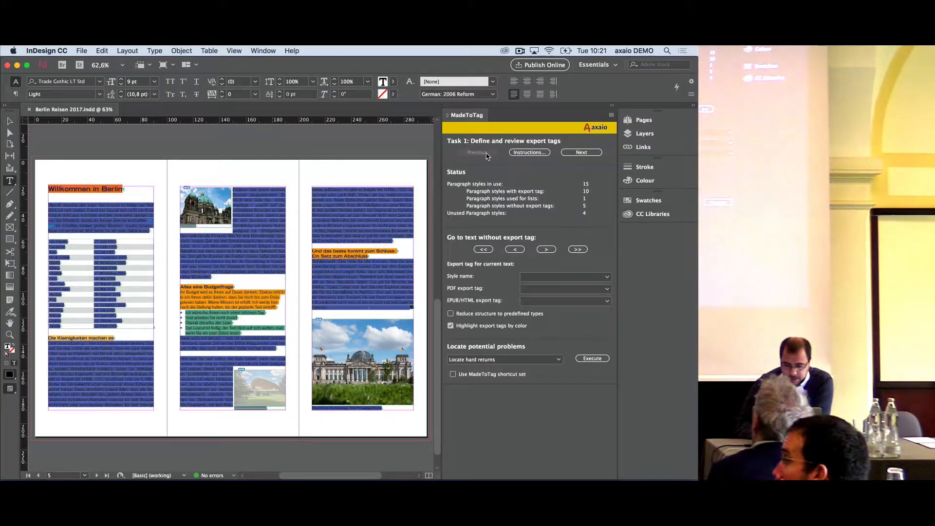
pyautogui.click(451, 314)
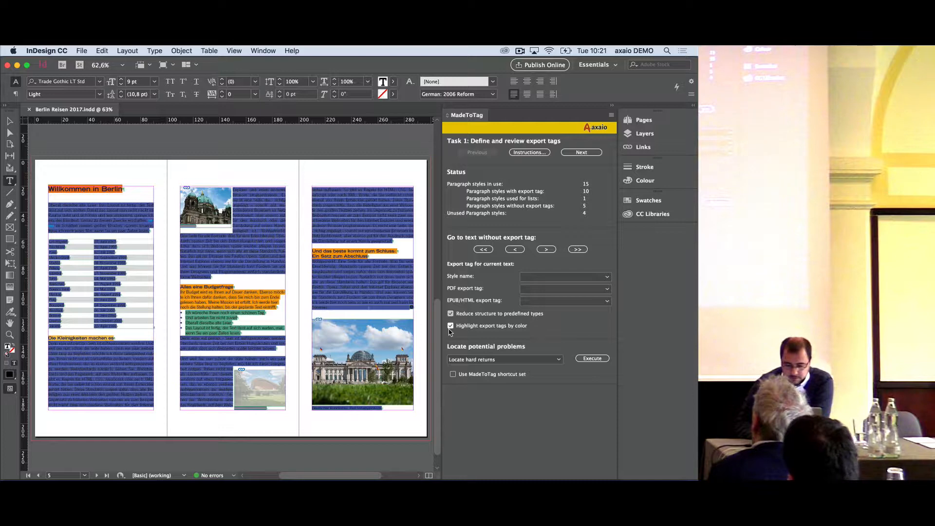
pyautogui.click(451, 326)
# Create a tagged PDF of all pages on the Desktop as Berlin Reisen 2017.2.pdf
pyautogui.click(592, 153)
pyautogui.click(592, 153)
pyautogui.click(592, 153)
pyautogui.click(592, 153)
pyautogui.click(591, 153)
pyautogui.click(592, 153)
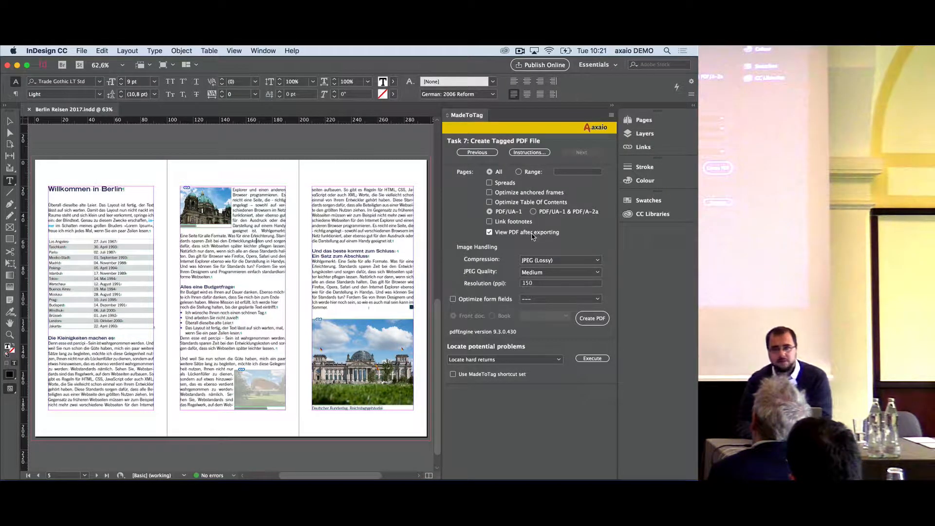
pyautogui.click(593, 358)
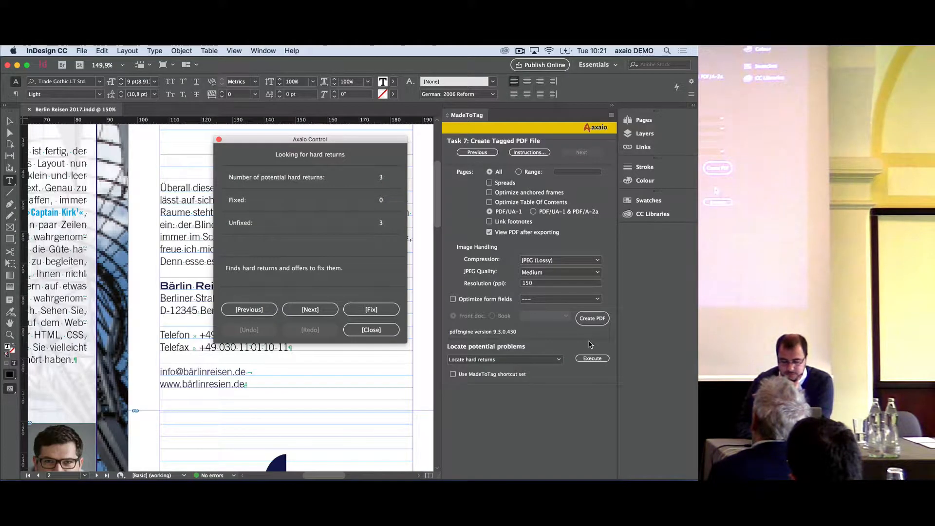
pyautogui.click(371, 329)
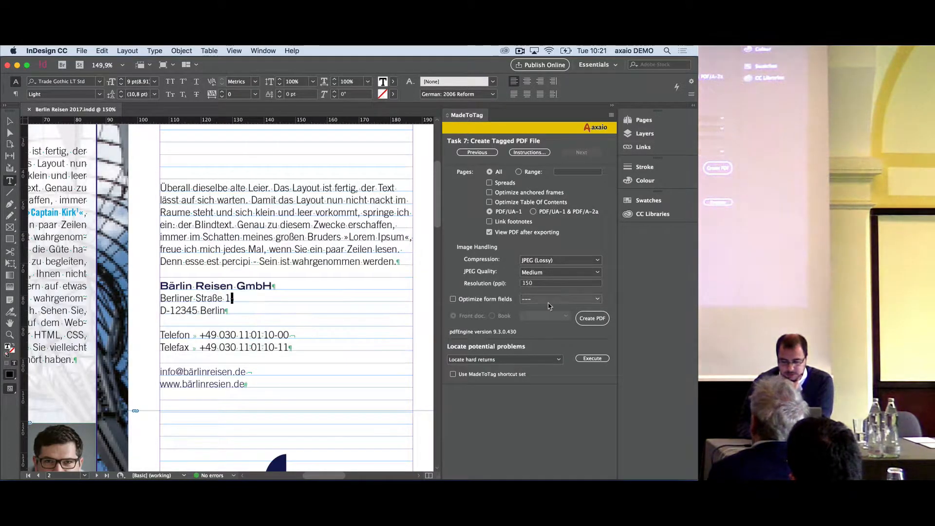
pyautogui.click(598, 321)
pyautogui.click(351, 106)
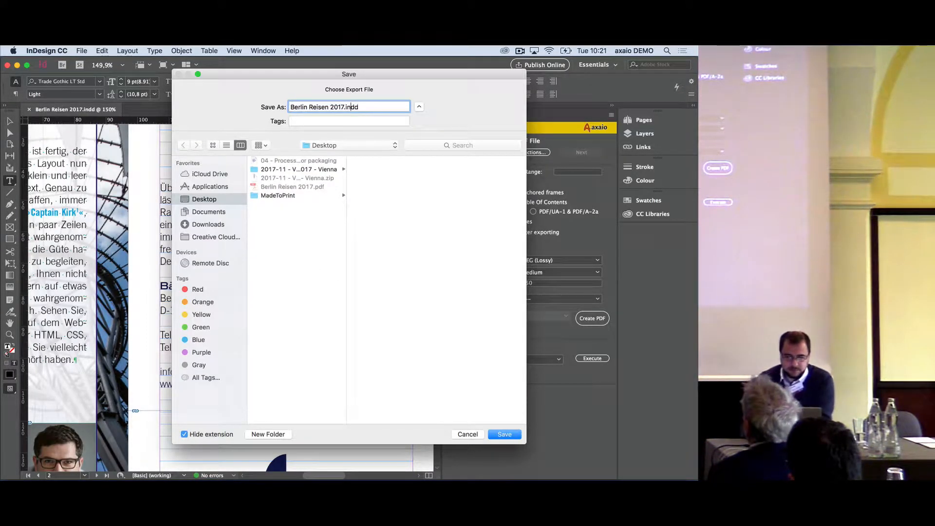
pyautogui.press('shift+super+Right')
pyautogui.write('2.p')
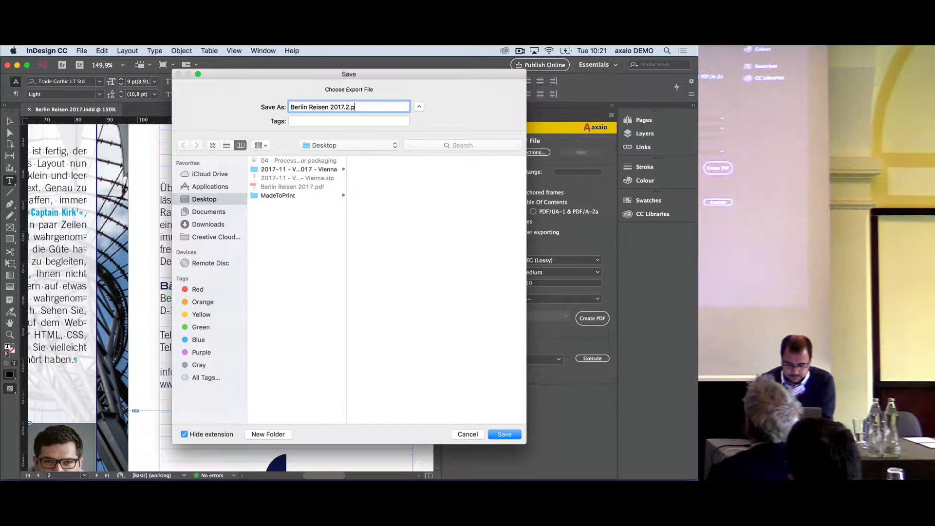
pyautogui.write('df')
pyautogui.press('Return')
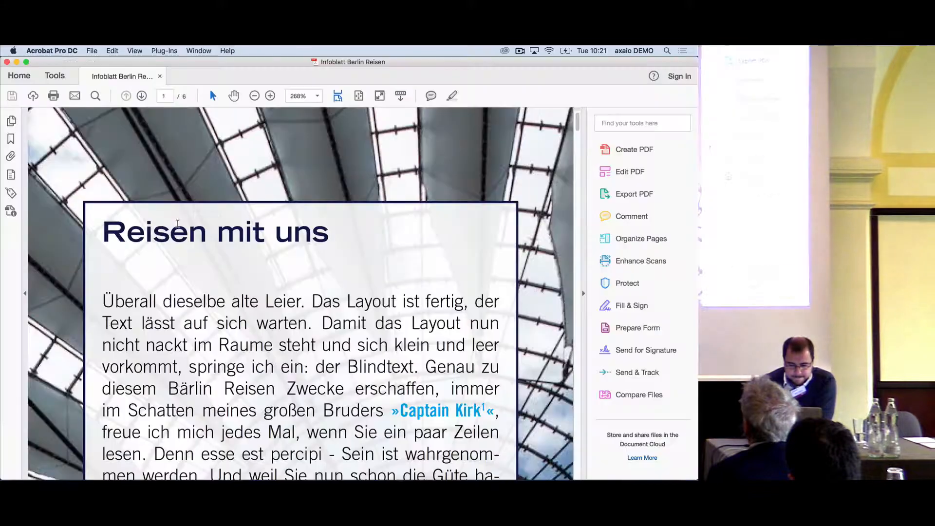
# Examine the tag tree of the newly exported PDF and close it
pyautogui.click(10, 192)
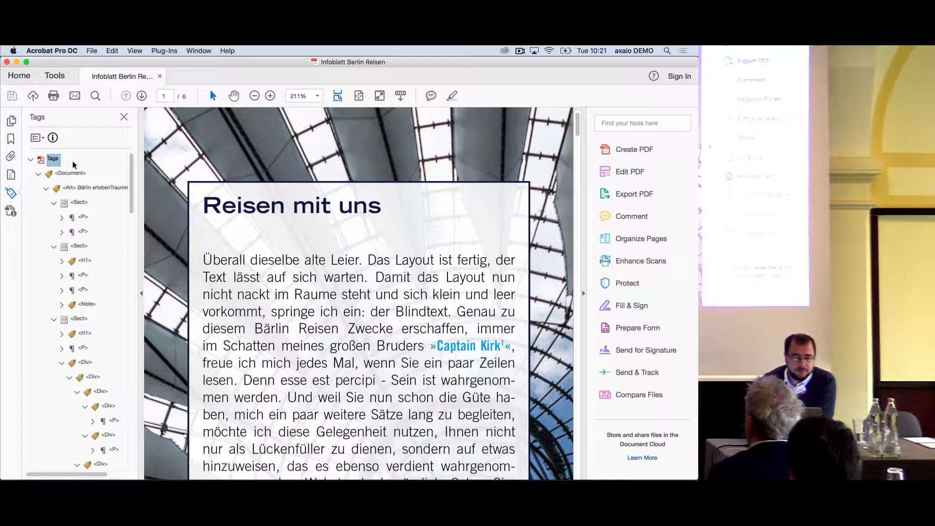
pyautogui.click(7, 63)
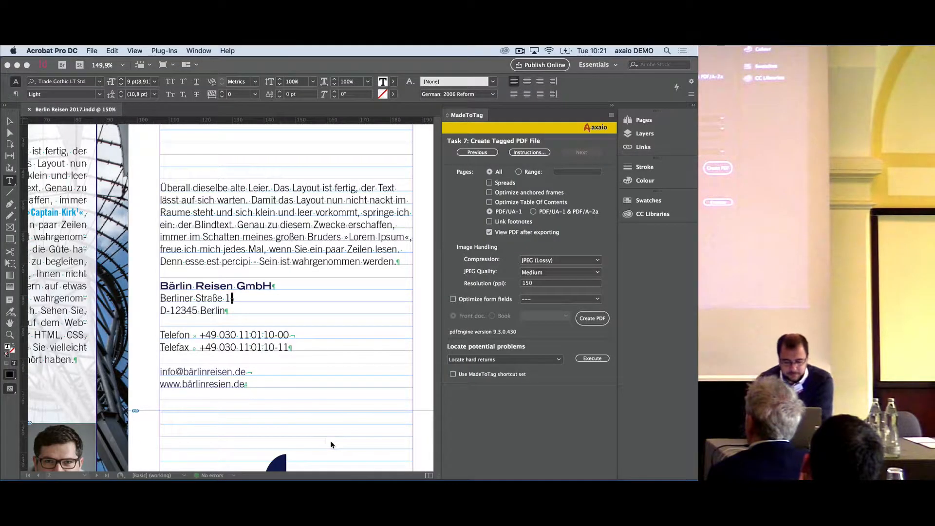
pyautogui.press('super+Tab')
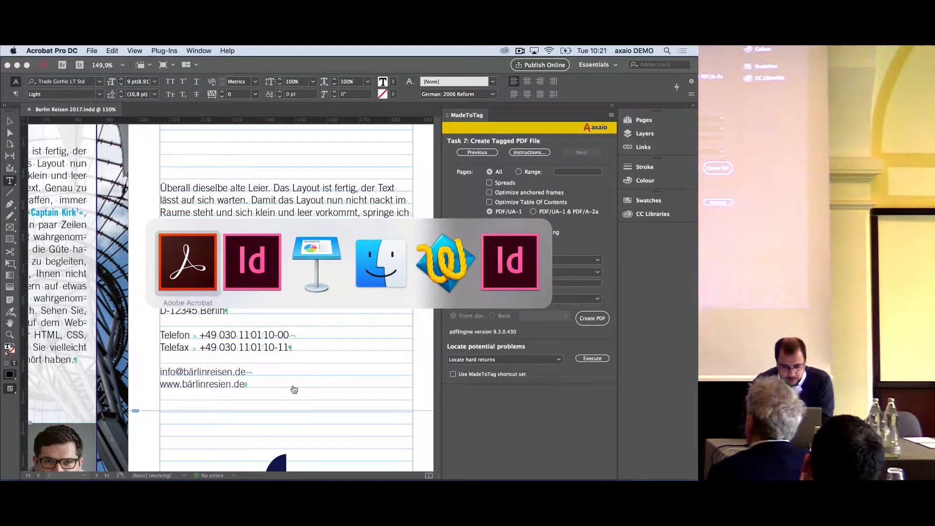
# Go back through the tagging tasks in InDesign to Task 1, Define and review export tags
pyautogui.click(483, 155)
pyautogui.click(478, 153)
pyautogui.click(477, 152)
pyautogui.click(477, 152)
pyautogui.click(477, 152)
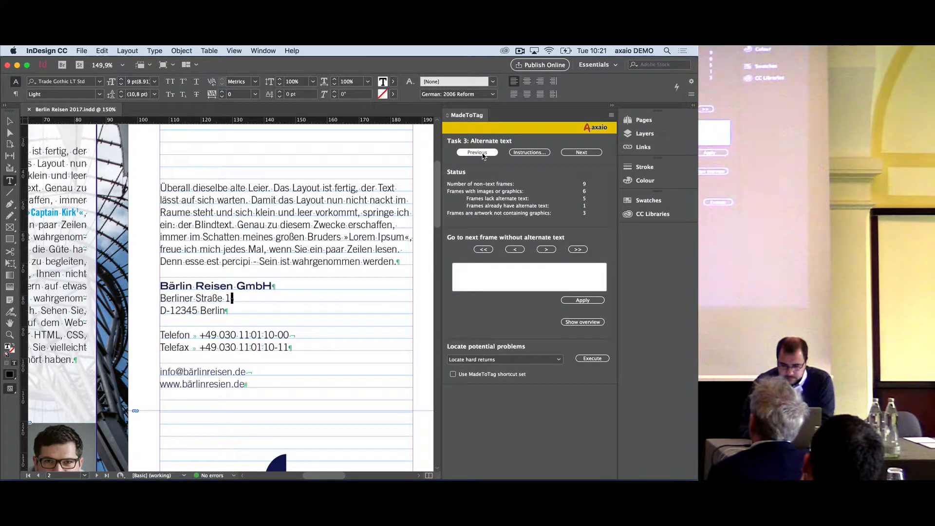
pyautogui.click(477, 152)
pyautogui.click(477, 152)
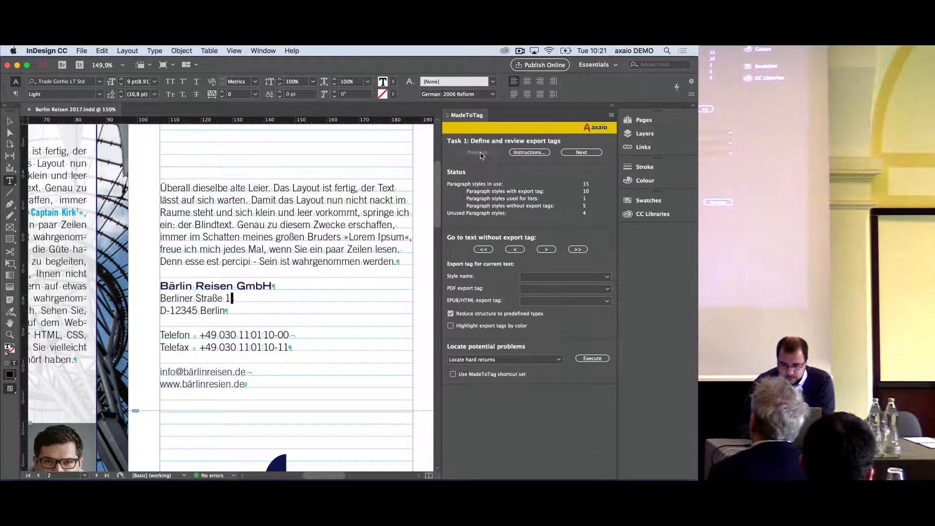
# Switch to Keynote to view the New in MadeToTag slide, and return to the InDesign CC 2017 document
pyautogui.press('super+Tab')
pyautogui.press('super+Tab')
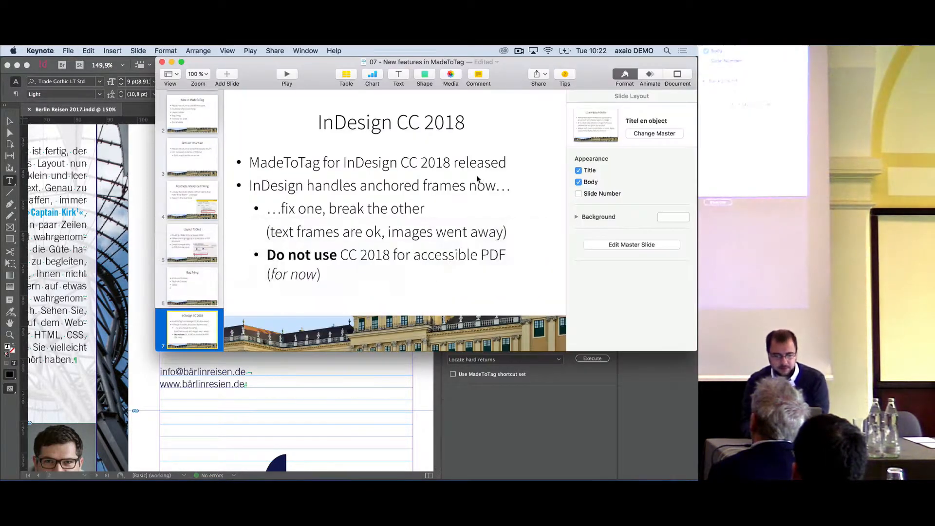
pyautogui.scroll(3, 185, 170)
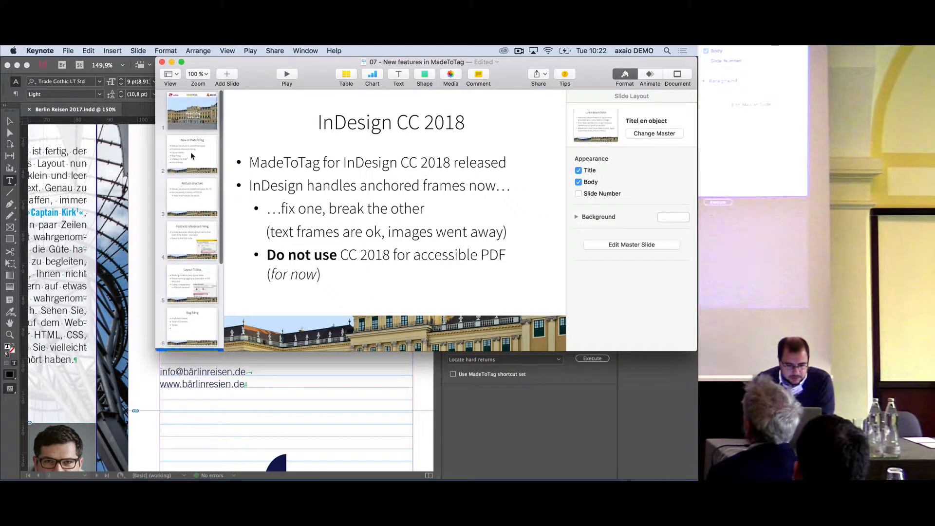
pyautogui.click(191, 155)
pyautogui.press('super+Tab')
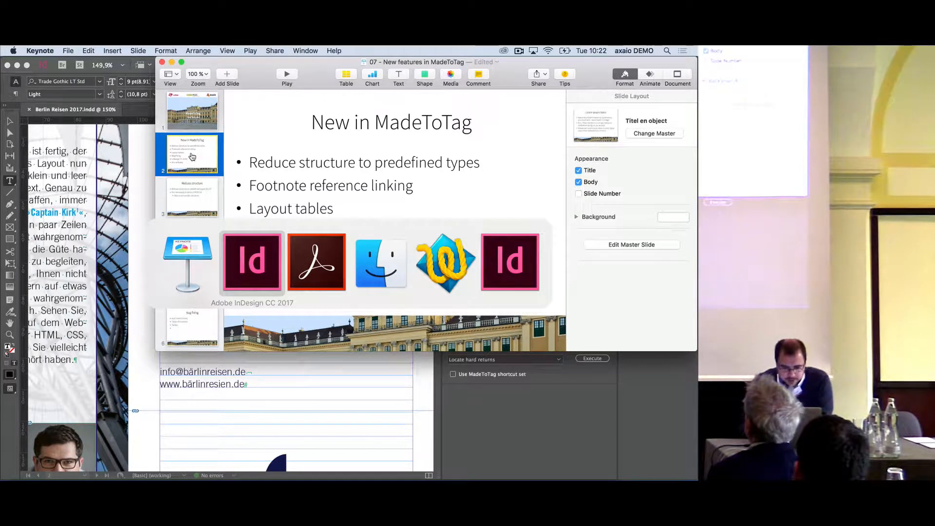
pyautogui.press('super+Tab')
pyautogui.press('super+Tab')
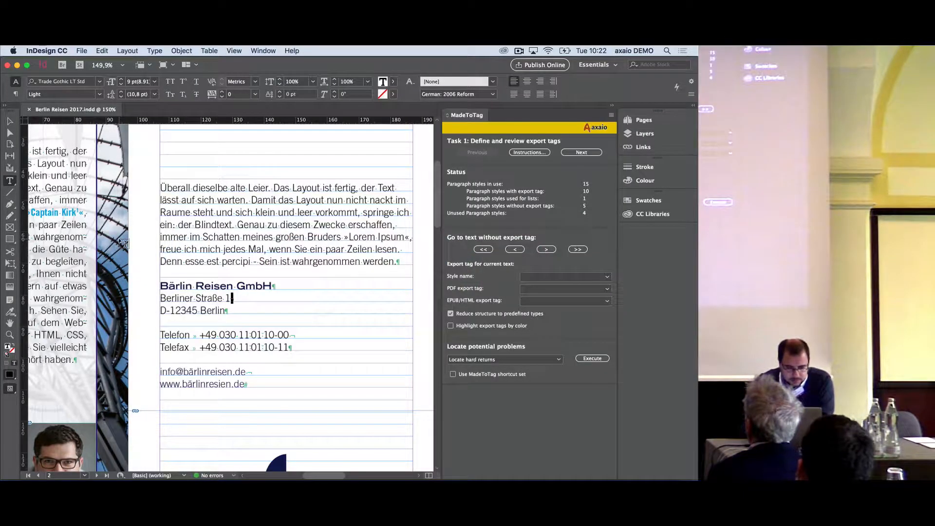
# Examine the footnote reference after Captain Kirk and its footnote text on page 1 at 100% view
pyautogui.hscroll(-10, 209, 243)
pyautogui.scroll(-3, 210, 243)
pyautogui.hscroll(5, 210, 243)
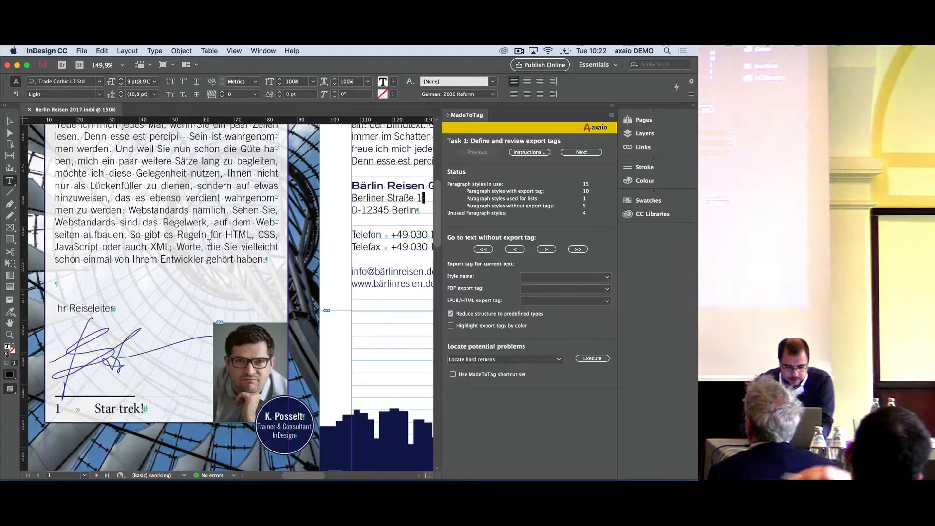
pyautogui.press('super+1')
pyautogui.scroll(3, 257, 208)
pyautogui.hscroll(1, 256, 209)
pyautogui.click(264, 192)
pyautogui.moveTo(262, 193); pyautogui.dragTo(265, 192)
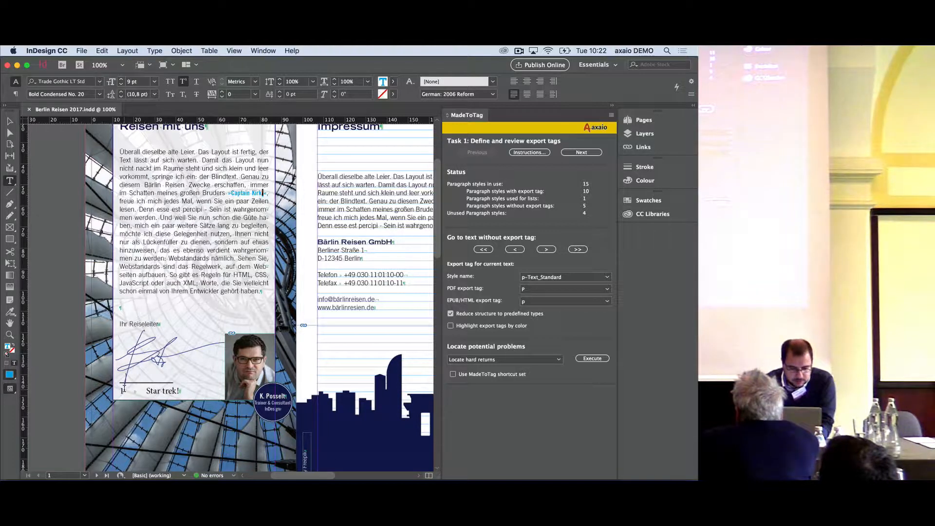
pyautogui.moveTo(119, 391); pyautogui.dragTo(124, 391)
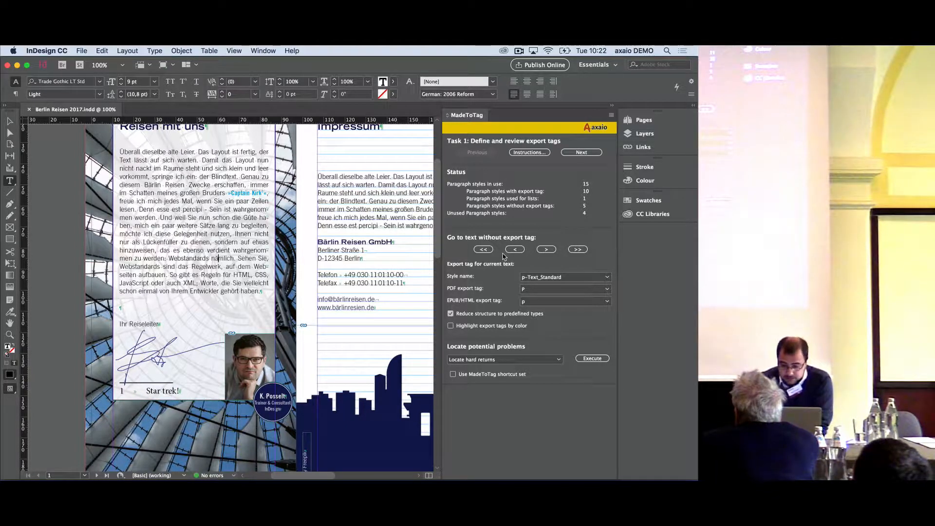
# Move ahead to the Create Tagged PDF File task and turn on Link footnotes
pyautogui.click(581, 153)
pyautogui.click(582, 152)
pyautogui.click(591, 153)
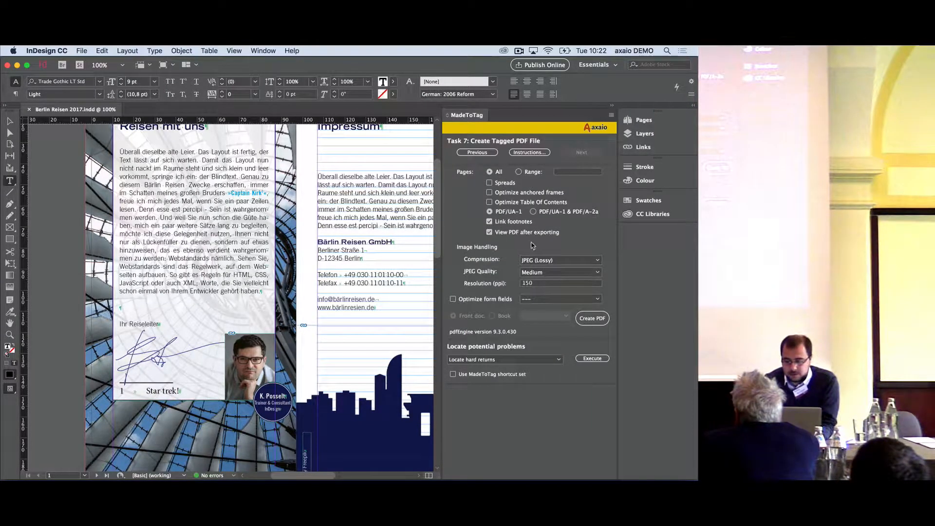
# Create the tagged PDF on the Desktop with a file name ending in footnote.pdf
pyautogui.click(592, 318)
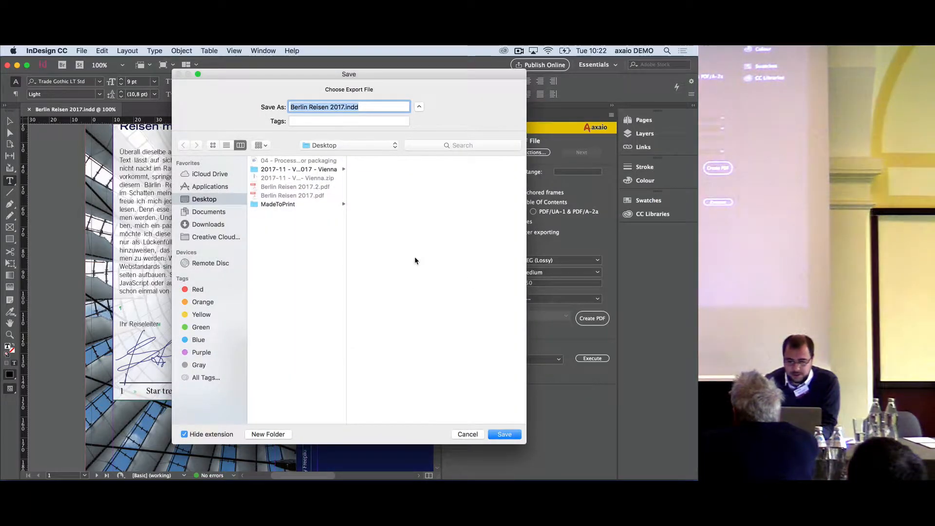
pyautogui.press('Right')
pyautogui.write('footnote.pdf')
pyautogui.press('Return')
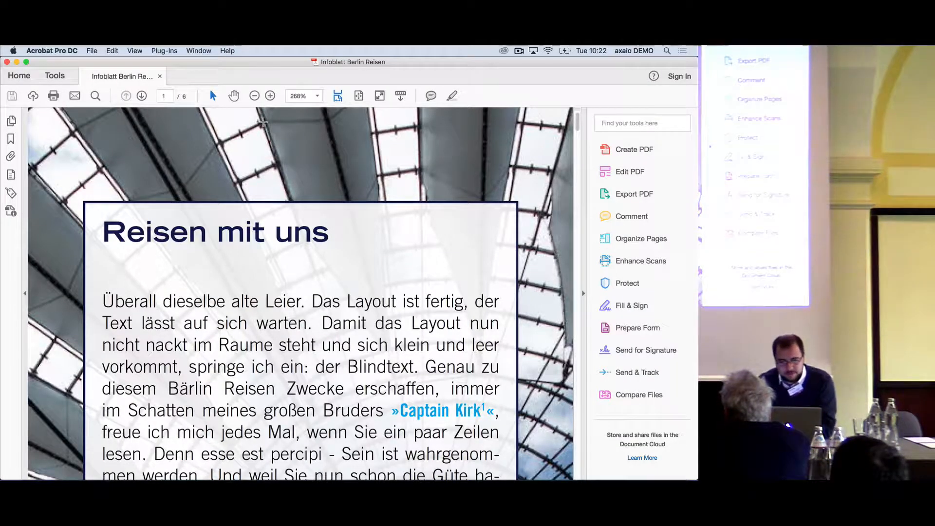
# Enlarge the exported PDF to 400% and follow the footnote reference link after Captain Kirk
pyautogui.click(270, 96)
pyautogui.click(269, 96)
pyautogui.scroll(-10, 371, 209)
pyautogui.hscroll(7, 372, 208)
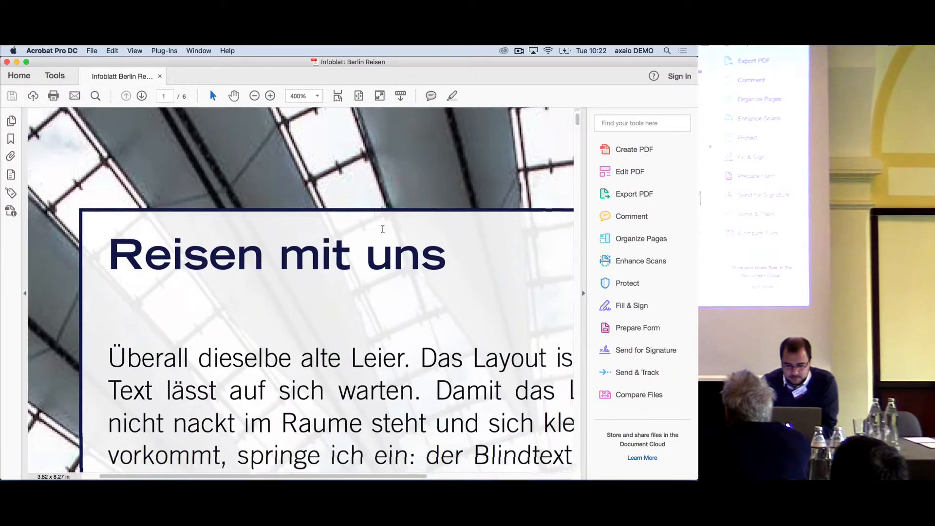
pyautogui.scroll(-1, 382, 228)
pyautogui.hscroll(2, 383, 229)
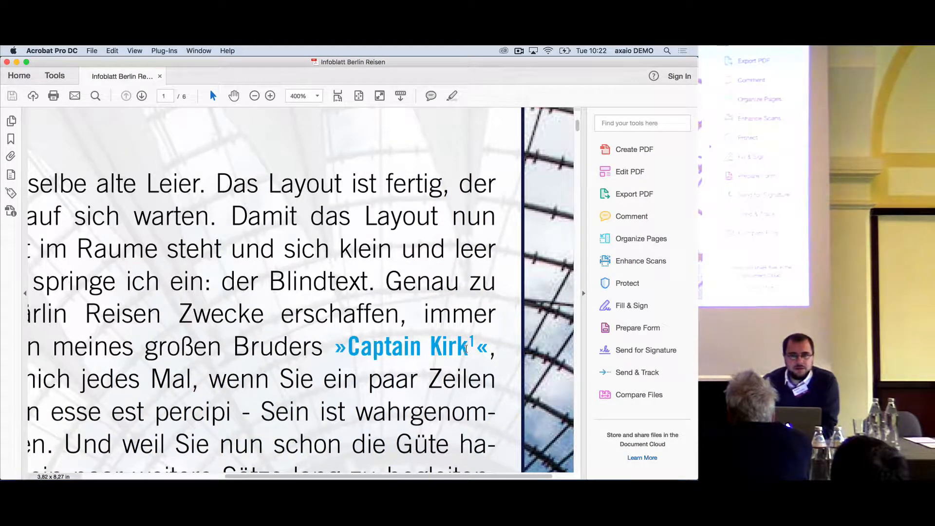
pyautogui.click(470, 352)
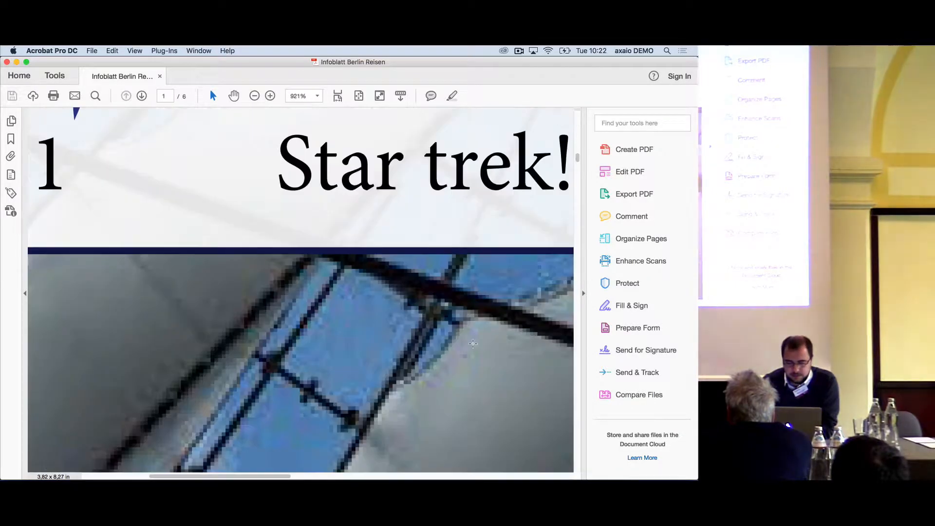
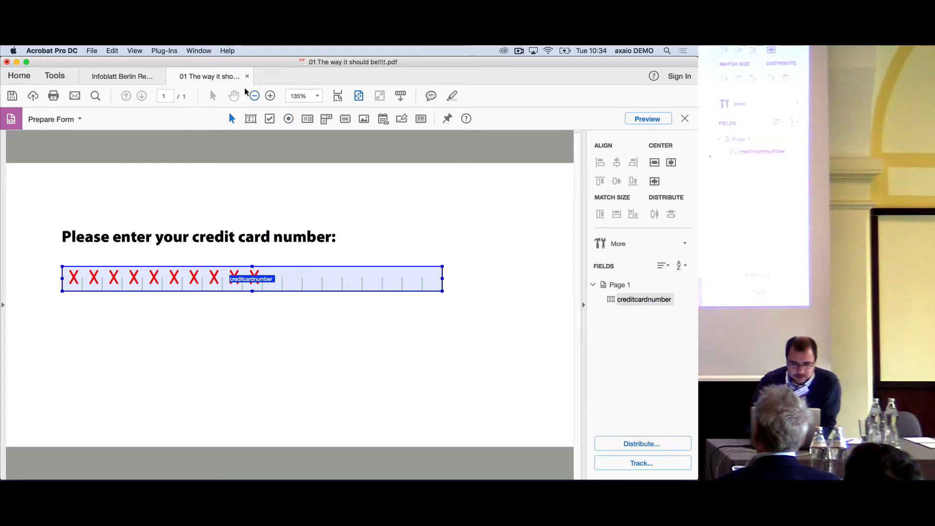
pyautogui.click(164, 50)
pyautogui.click(253, 48)
pyautogui.click(231, 50)
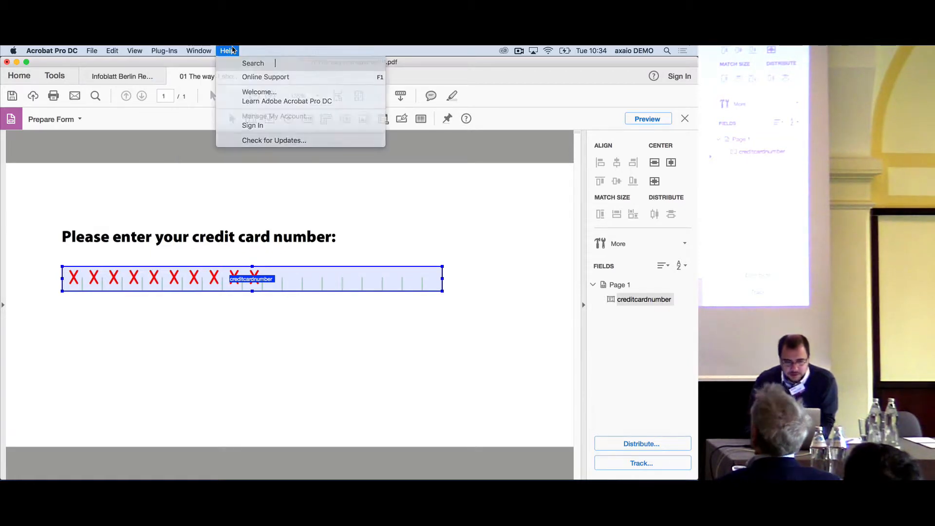
pyautogui.click(231, 50)
pyautogui.click(231, 50)
pyautogui.click(233, 50)
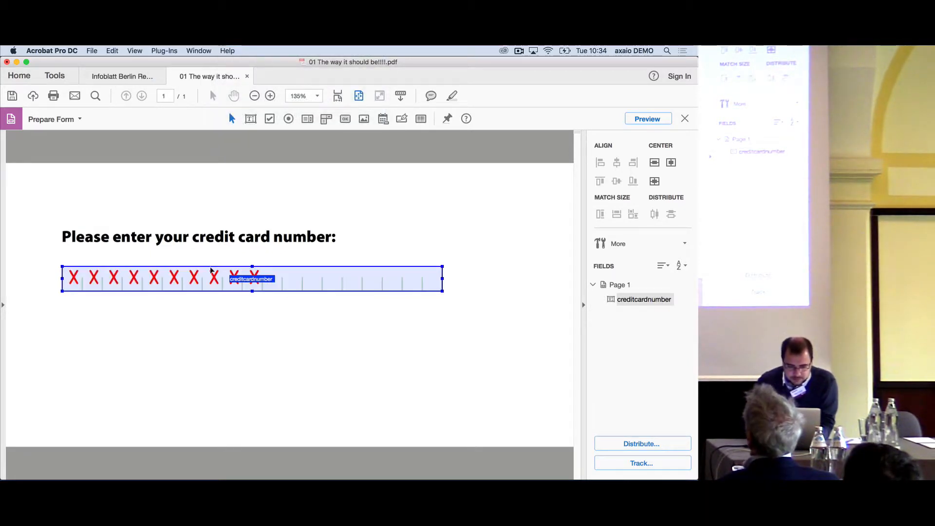
# Examine the general and appearance properties of the credit card number text field
pyautogui.rightClick(211, 270)
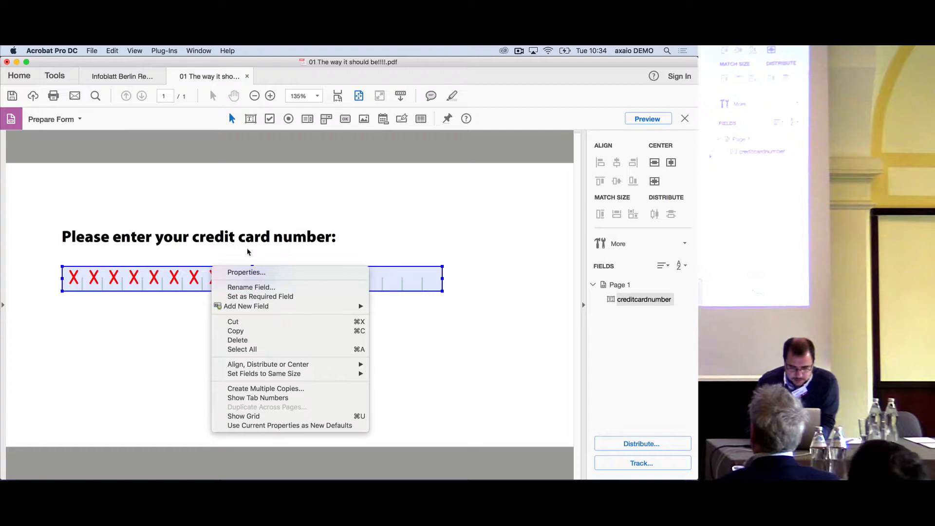
pyautogui.click(246, 272)
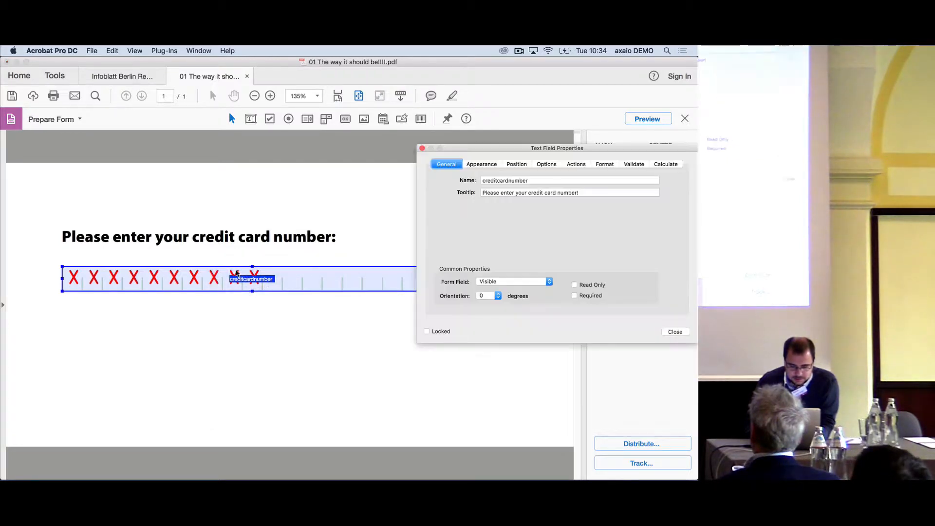
pyautogui.moveTo(527, 150); pyautogui.dragTo(447, 139)
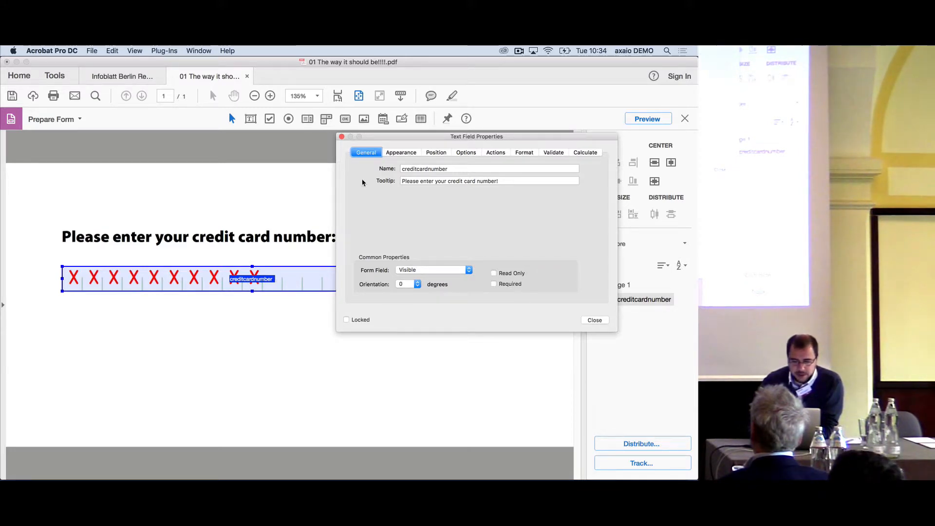
pyautogui.click(403, 154)
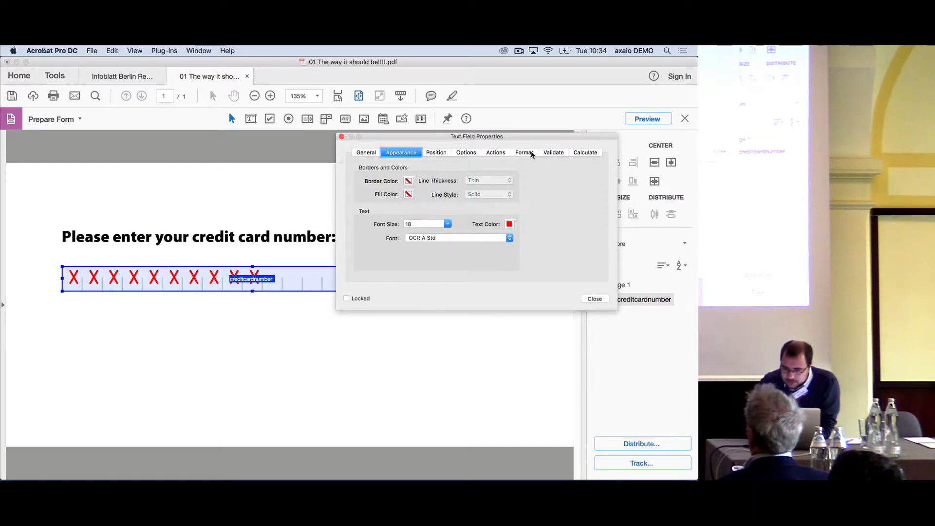
# Read through the custom validation script of the credit card number field and close its properties
pyautogui.click(553, 152)
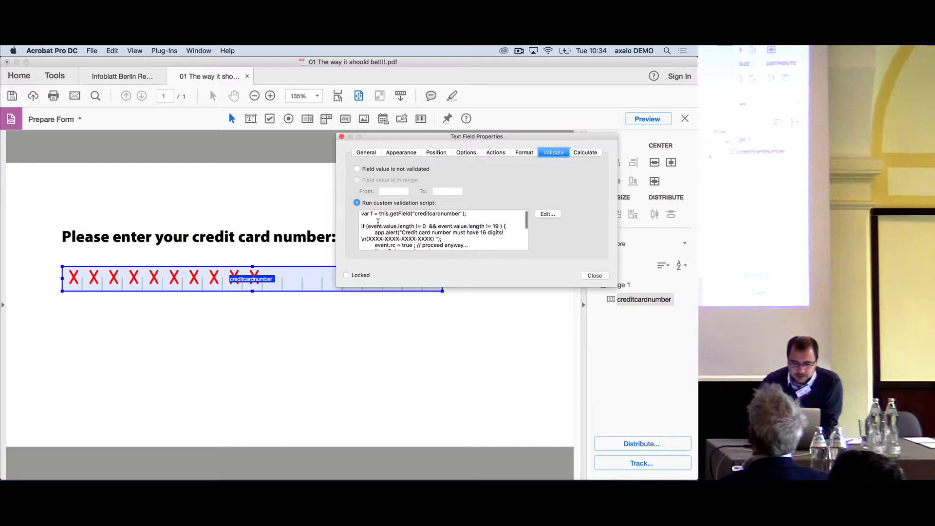
pyautogui.moveTo(376, 216); pyautogui.dragTo(418, 264)
pyautogui.click(413, 247)
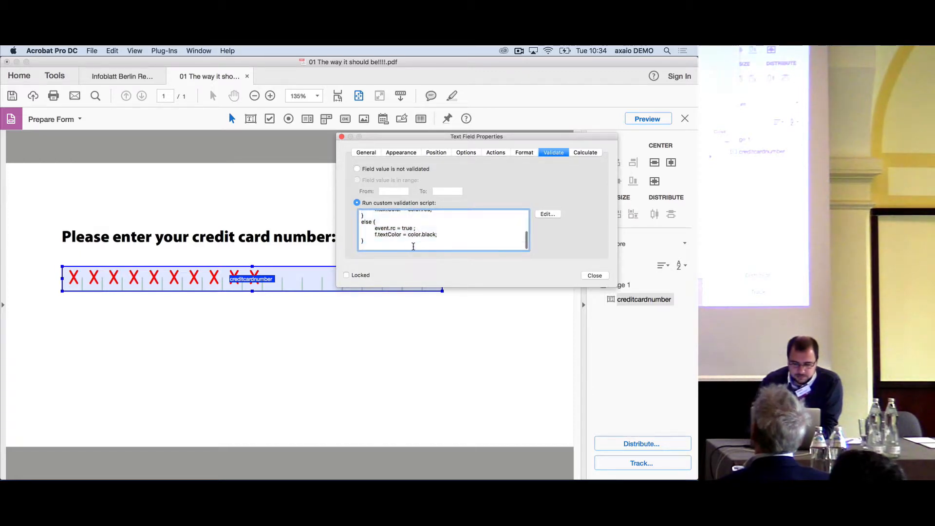
pyautogui.scroll(5, 413, 247)
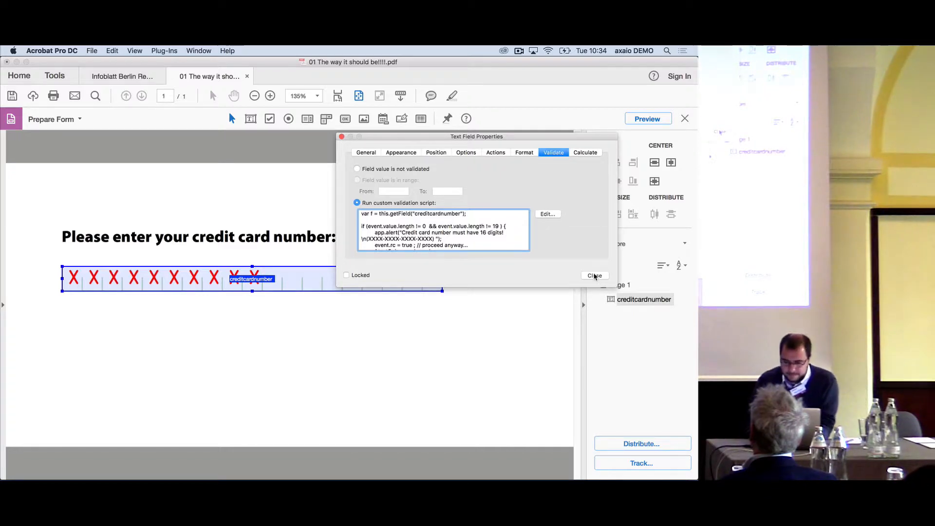
pyautogui.click(595, 276)
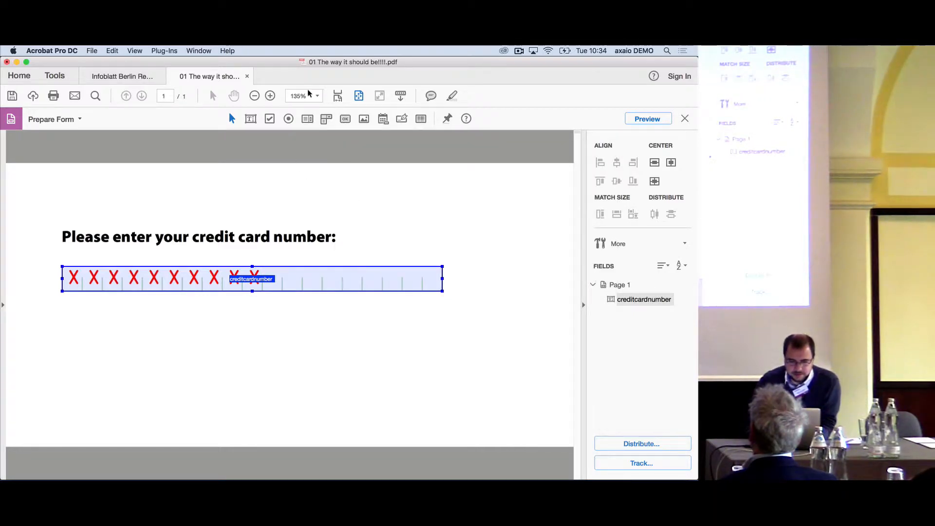
# Close the 01 The way it should be!!!!.pdf form and switch to InDesign's Create Tagged PDF File task in MadeToTag
pyautogui.click(246, 76)
pyautogui.click(313, 203)
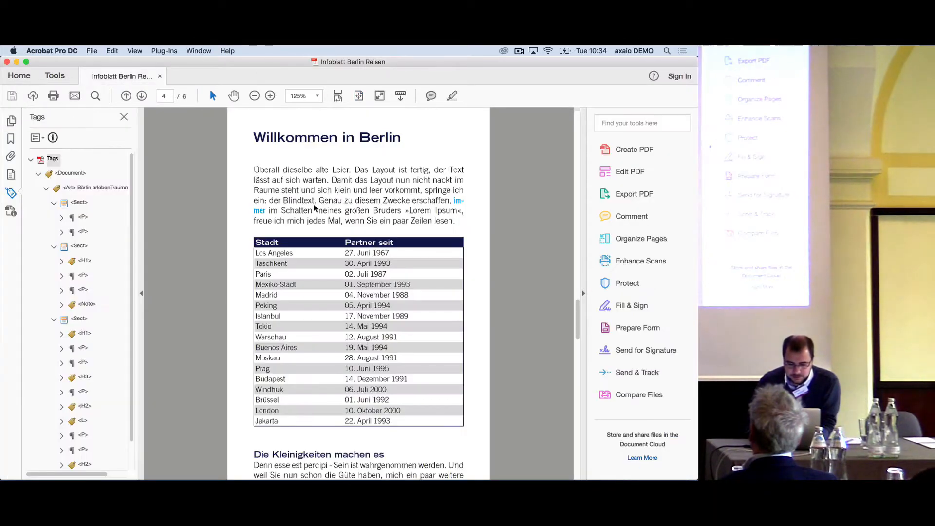
pyautogui.moveTo(118, 461)
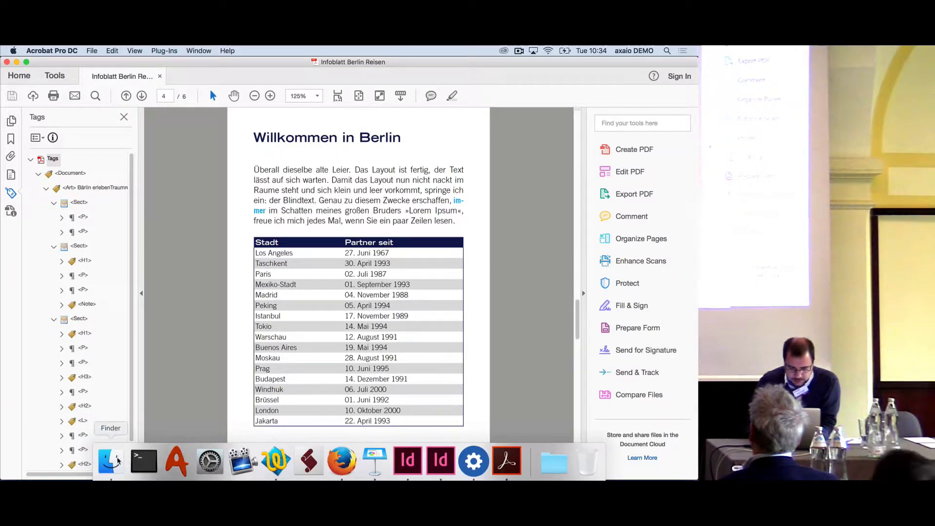
pyautogui.click(408, 463)
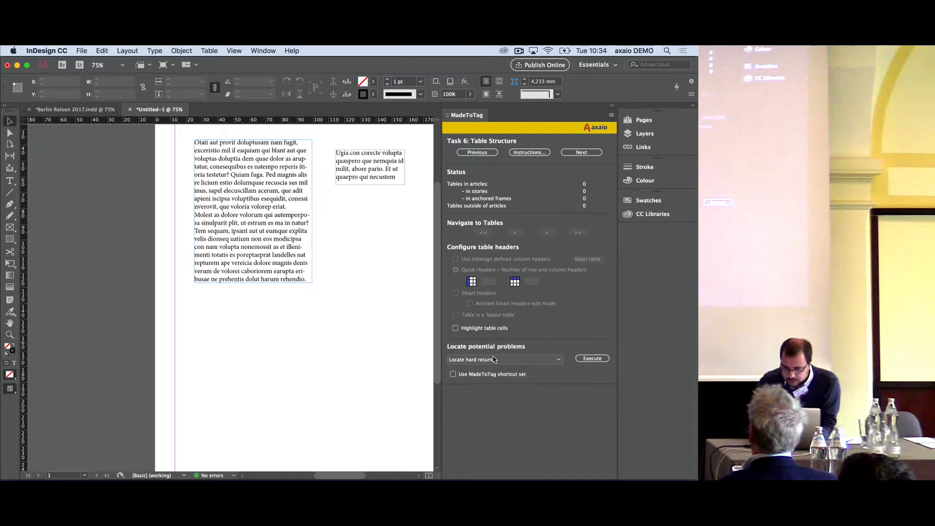
pyautogui.click(581, 152)
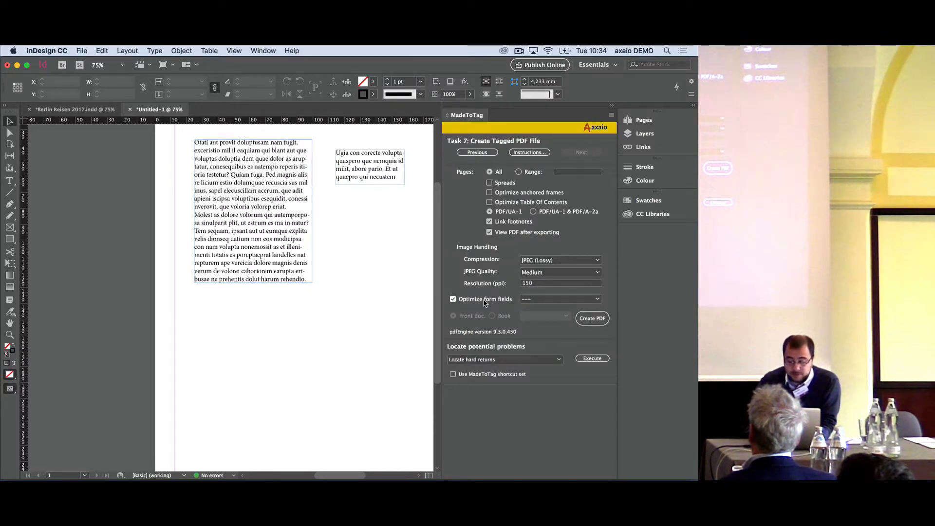
# Open the form field optimization folder from MadeToTag and copy 01 The way it should be!!!!.pdf into it
pyautogui.click(542, 300)
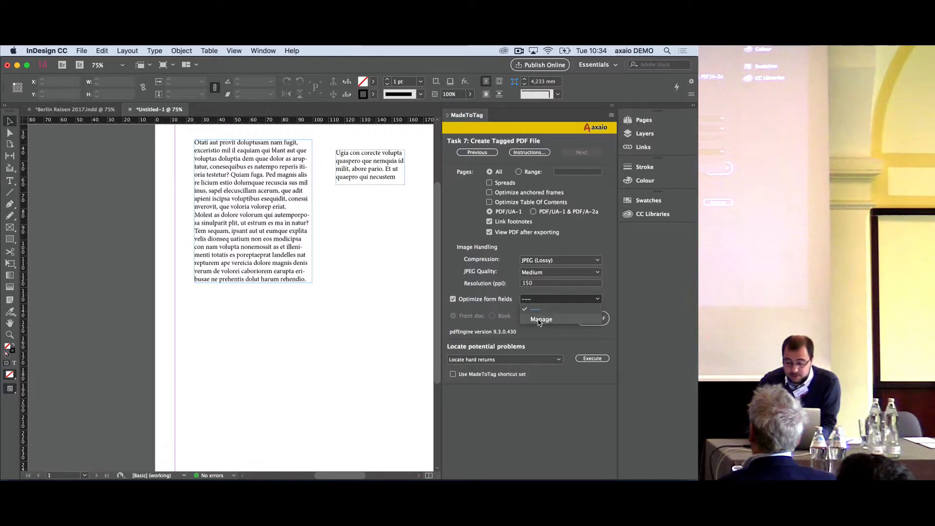
pyautogui.click(539, 320)
pyautogui.moveTo(234, 236); pyautogui.dragTo(437, 126)
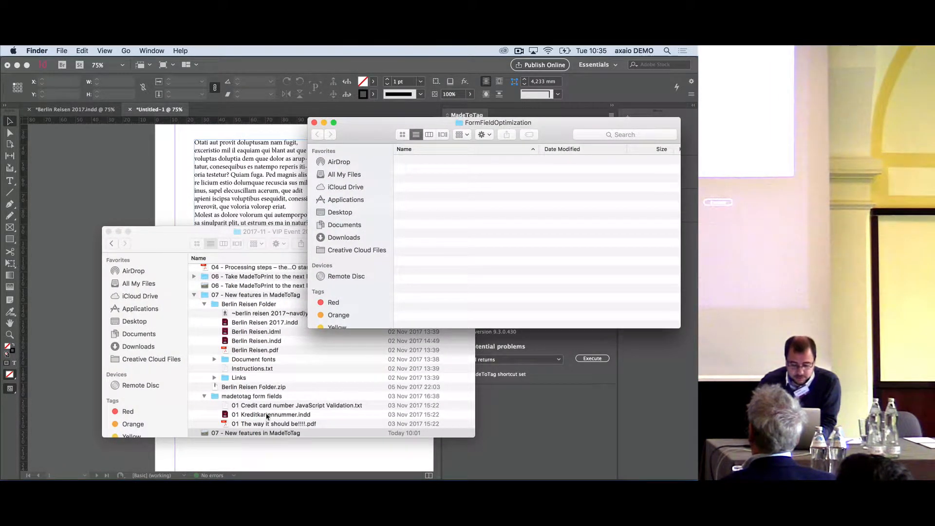
pyautogui.moveTo(273, 424); pyautogui.dragTo(508, 229)
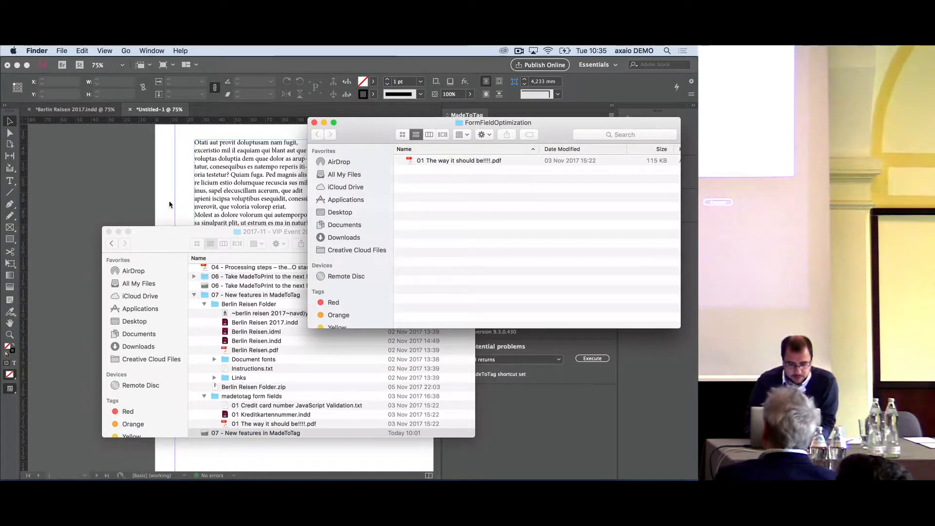
# Open 01 Kreditkartennummer.indd from the madetotag form fields folder, dismiss the missing fonts notice and place the cursor in the comb field
pyautogui.doubleClick(269, 416)
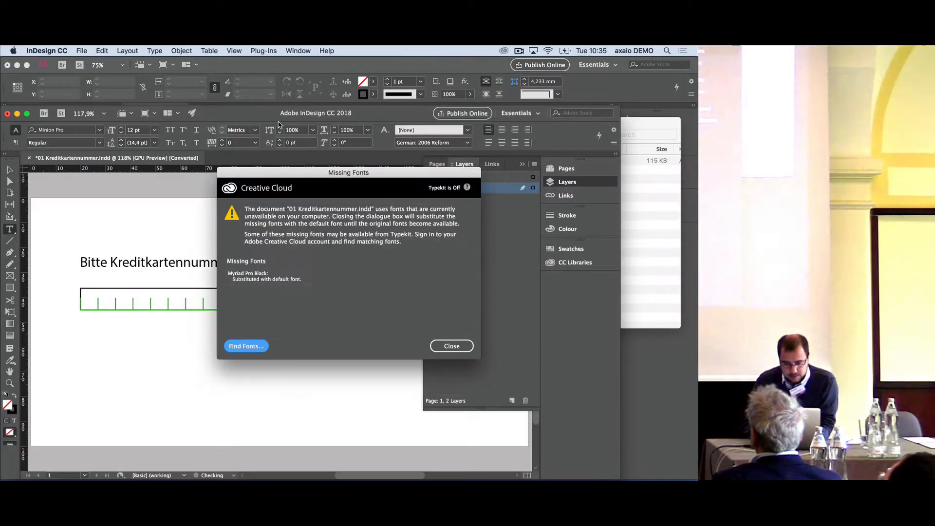
pyautogui.click(447, 346)
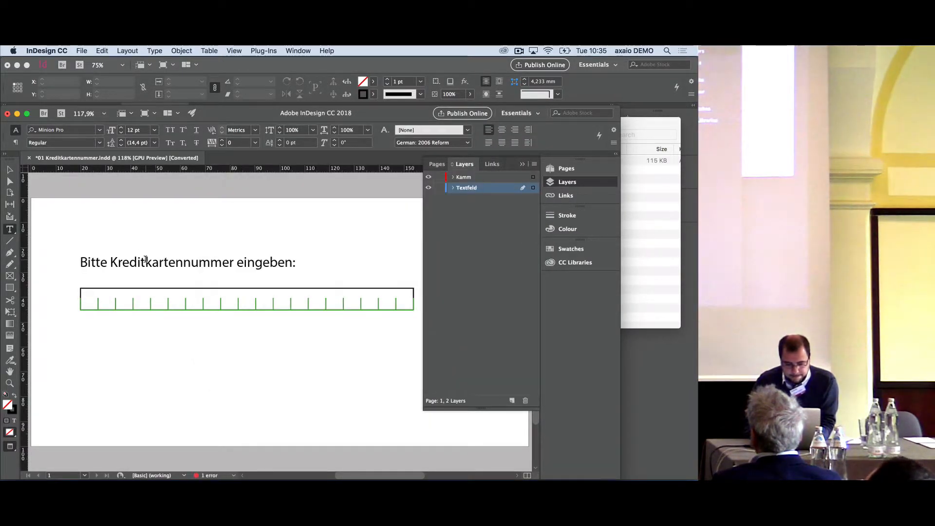
pyautogui.click(142, 302)
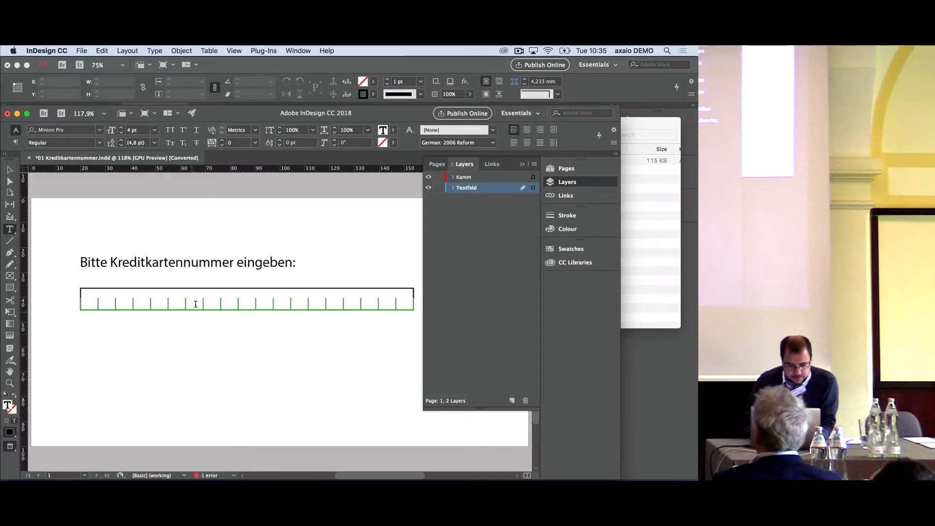
pyautogui.hscroll(3, 313, 284)
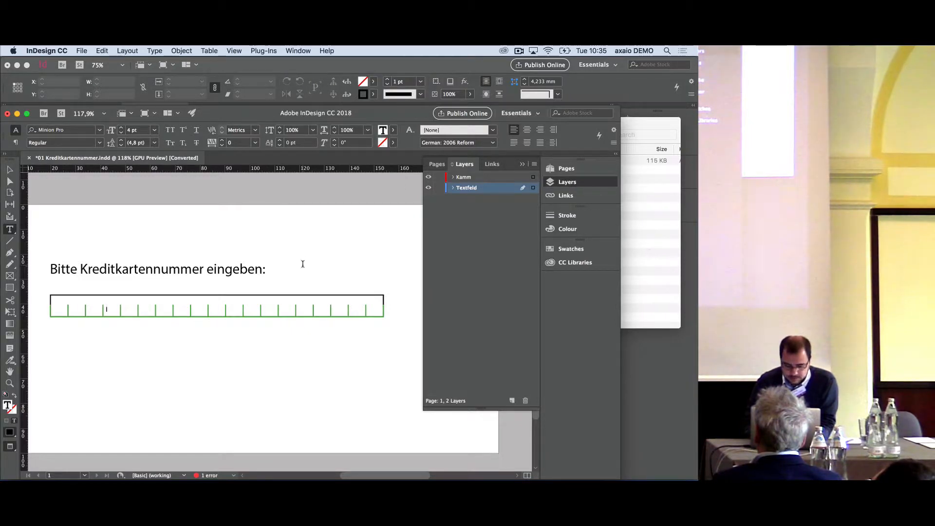
# Export the form as an interactive PDF, replacing the existing interaktives Formular aus InDesign file and accepting the missing font
pyautogui.press('super')
pyautogui.press('super+e')
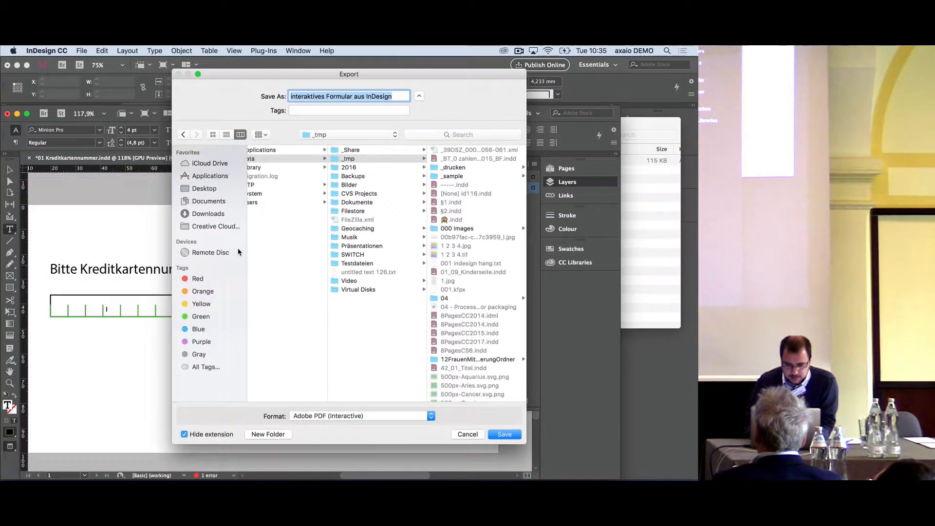
pyautogui.press('Return')
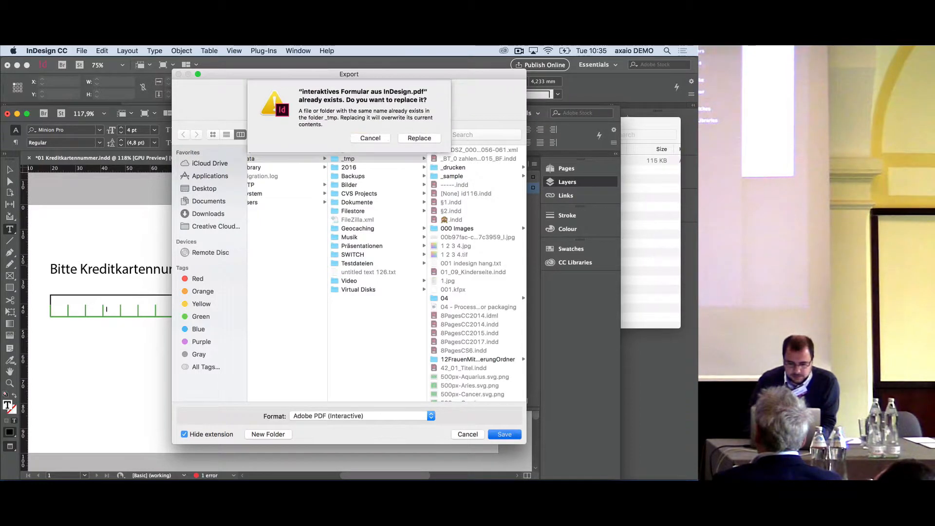
pyautogui.click(428, 141)
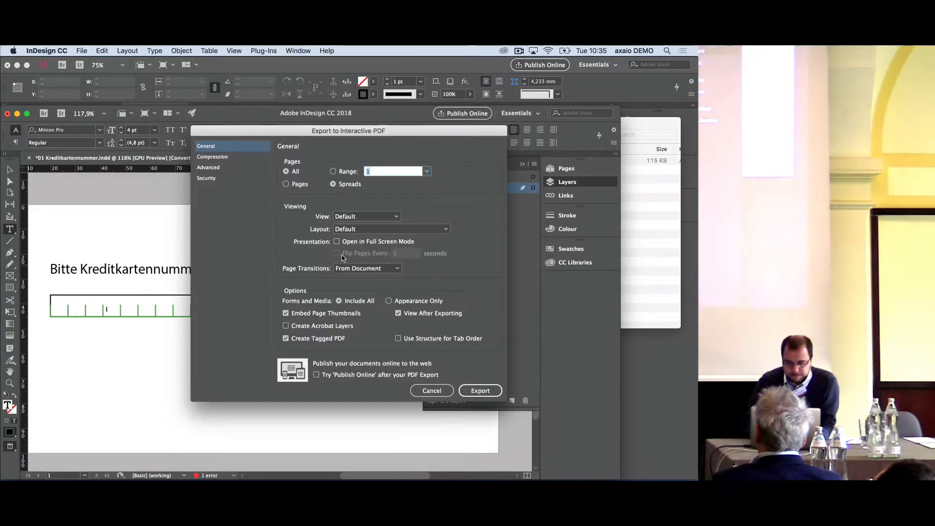
pyautogui.click(479, 391)
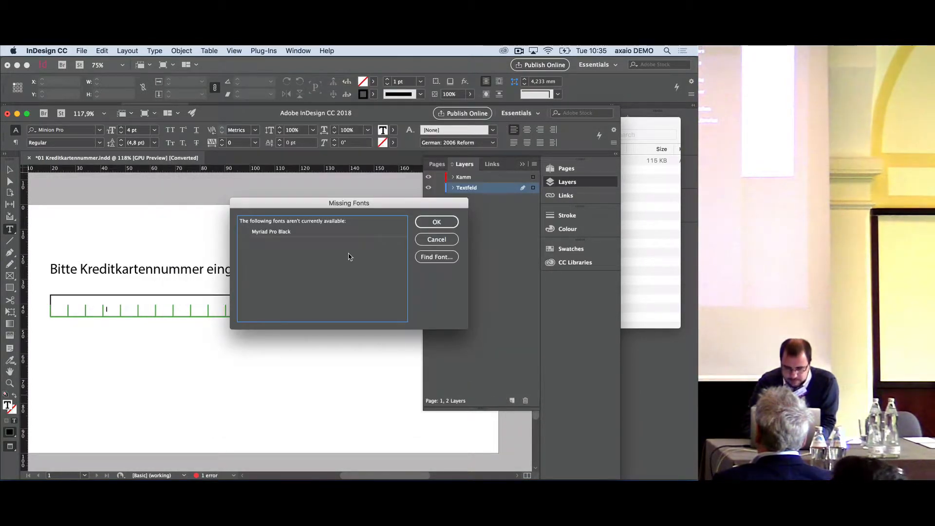
pyautogui.click(443, 223)
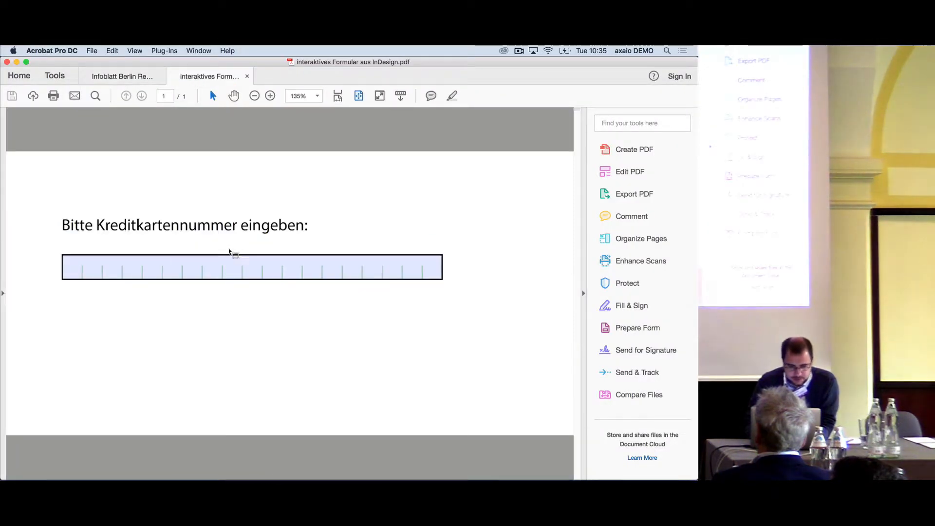
# Test the credit card number field of the exported PDF by entering nnnn
pyautogui.click(137, 272)
pyautogui.write('nnnn')
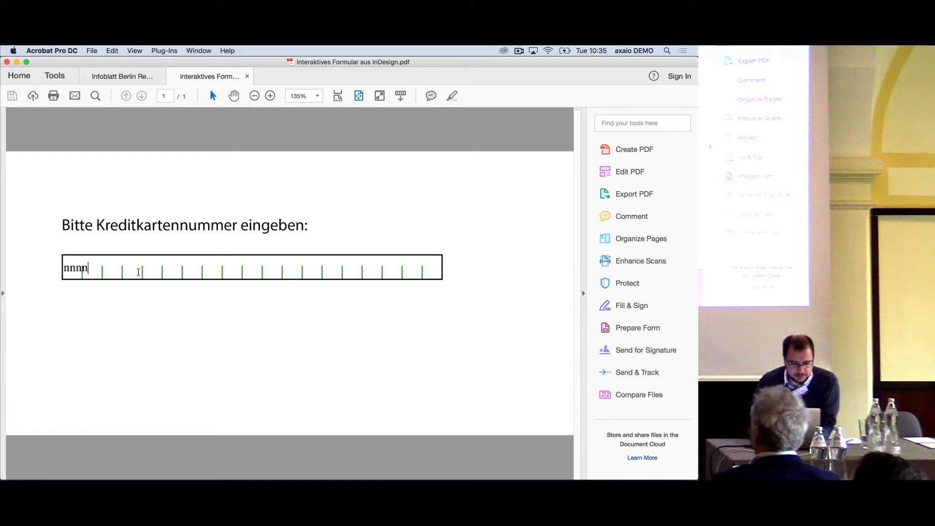
pyautogui.click(173, 317)
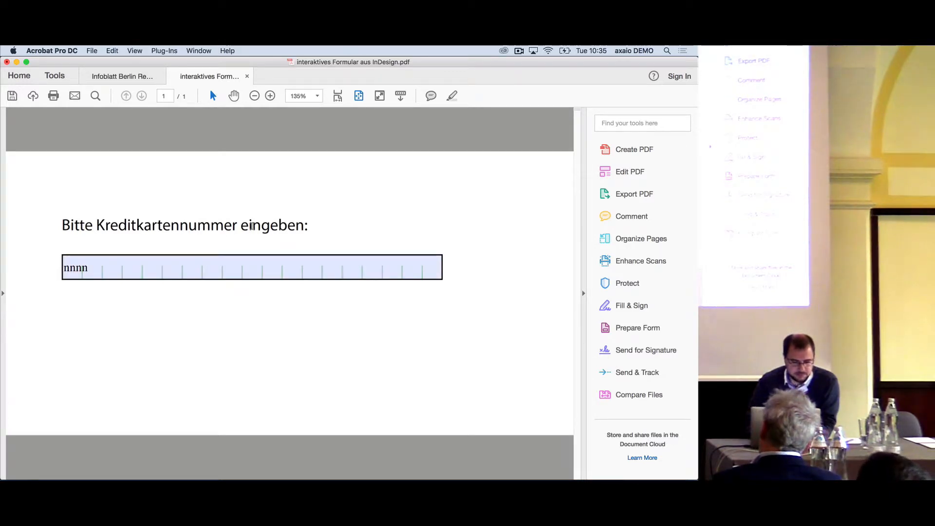
pyautogui.rightClick(251, 223)
pyautogui.click(230, 225)
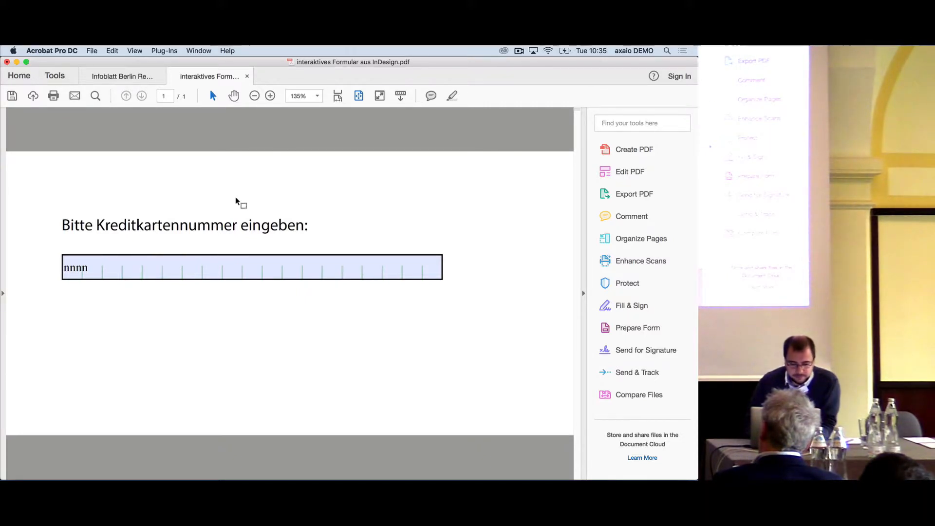
# Switch to InDesign CC 2017, refresh the Create Tagged PDF File task and choose 01 The way it should be!!!! for form field optimization
pyautogui.press('super+Tab')
pyautogui.press('super+Tab')
pyautogui.press('super+Tab')
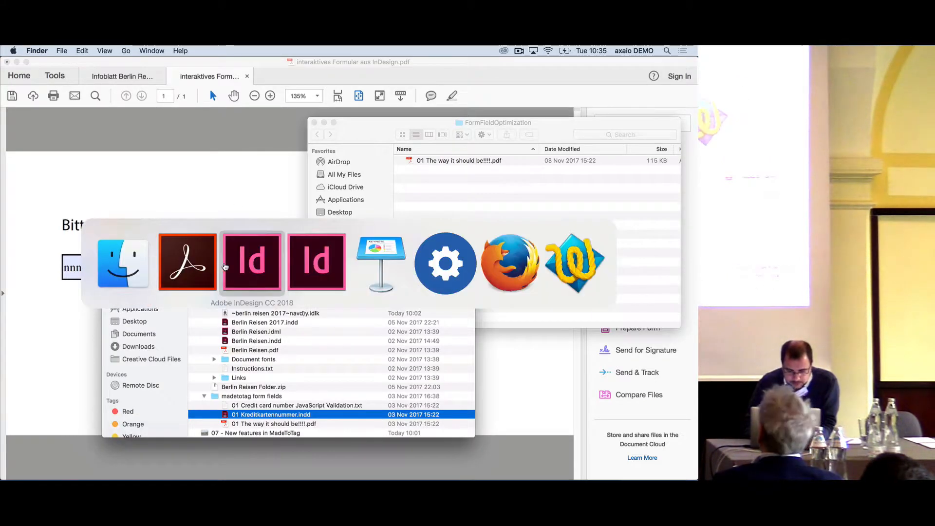
pyautogui.press('super+Tab')
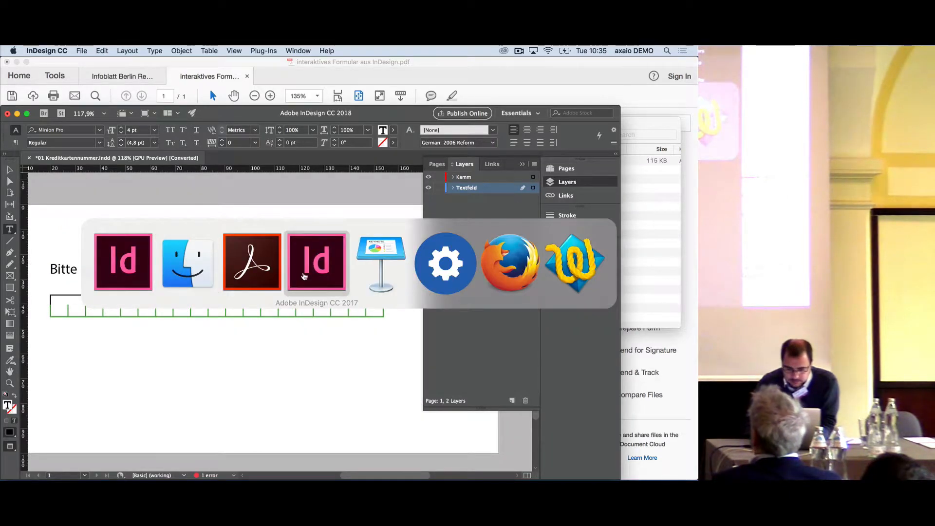
pyautogui.click(314, 271)
pyautogui.click(478, 153)
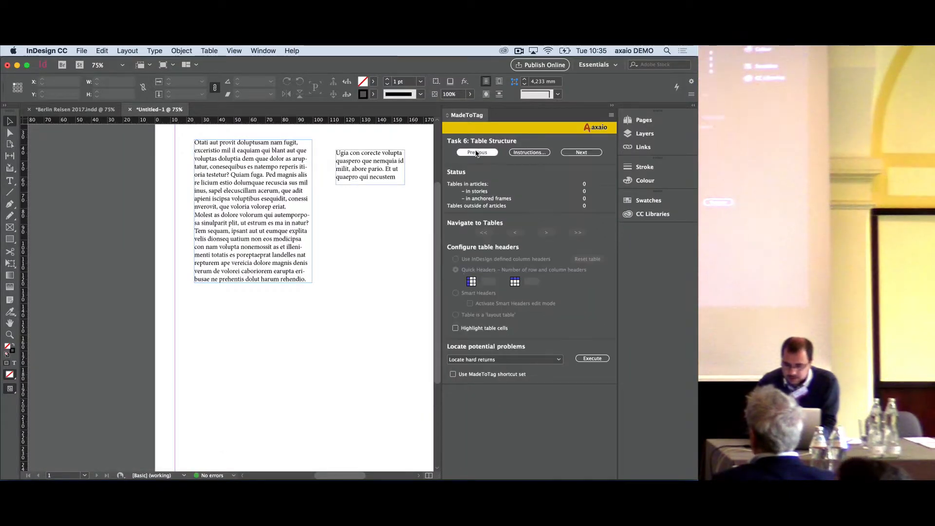
pyautogui.click(592, 153)
pyautogui.click(540, 299)
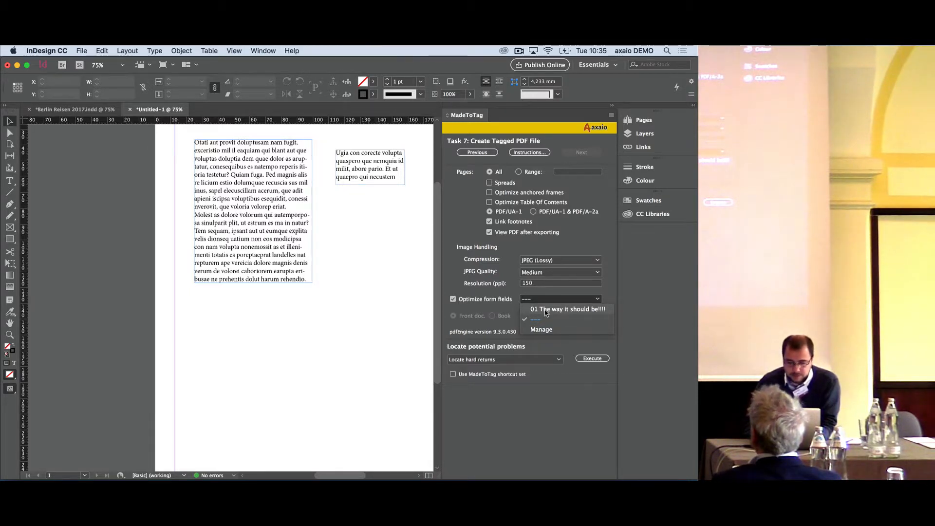
pyautogui.click(546, 310)
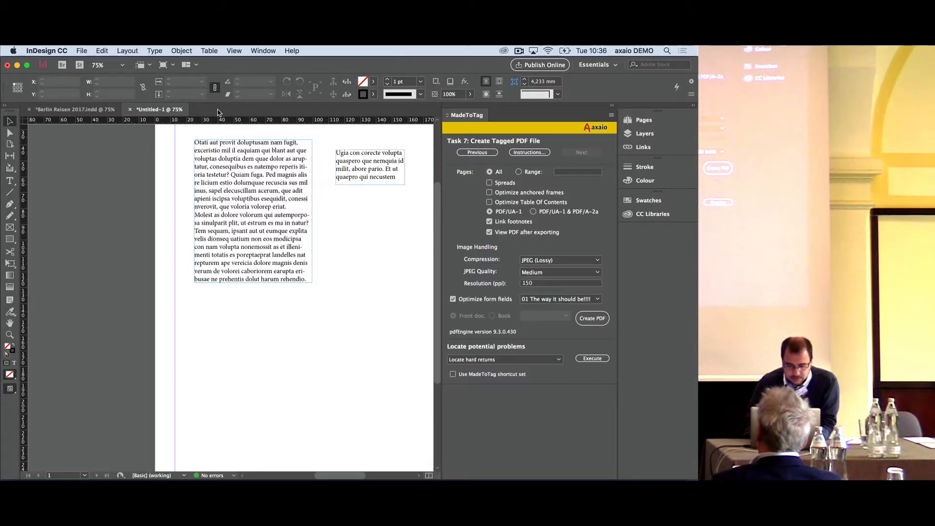
# Open 01 Kreditkartennummer.indd from the madetotag form fields folder in InDesign CC 2017 and dismiss the missing fonts notice
pyautogui.click(81, 51)
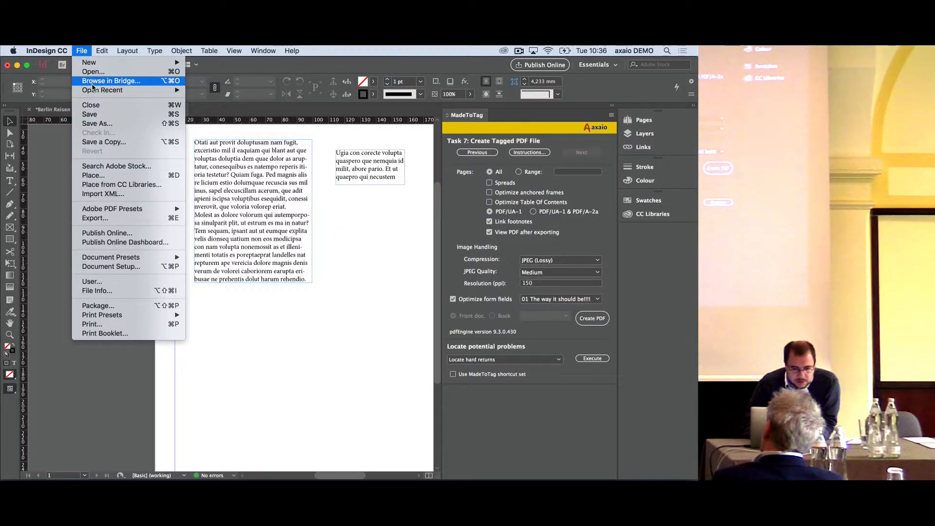
pyautogui.moveTo(97, 89)
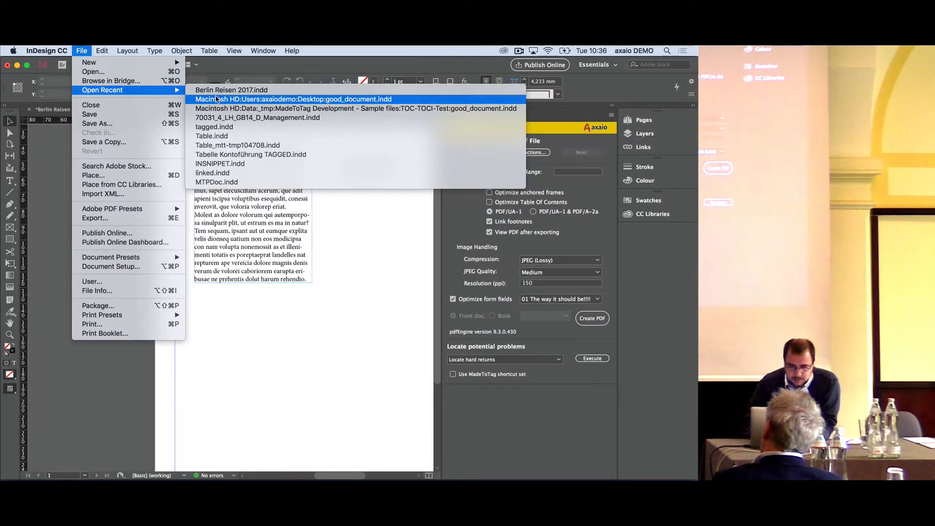
pyautogui.press('super+Tab')
pyautogui.press('super+Tab')
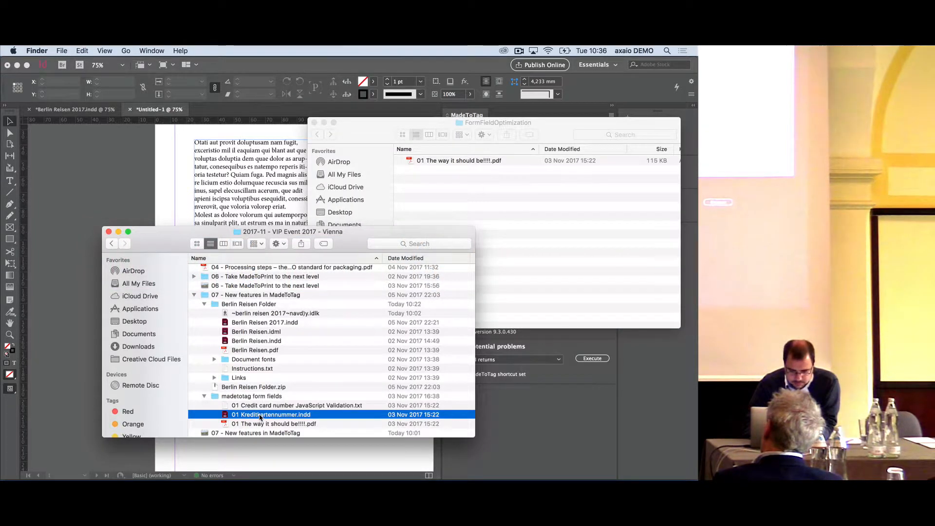
pyautogui.moveTo(262, 415); pyautogui.dragTo(440, 465)
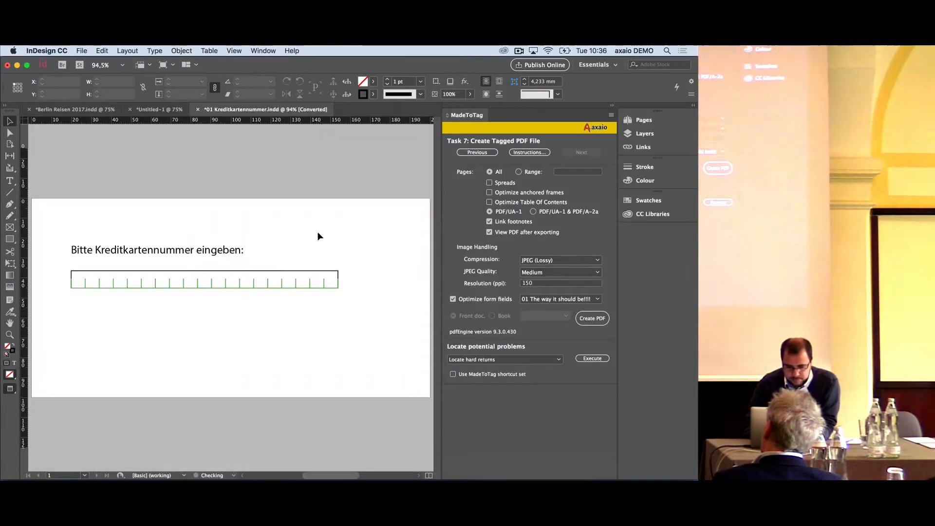
pyautogui.click(452, 347)
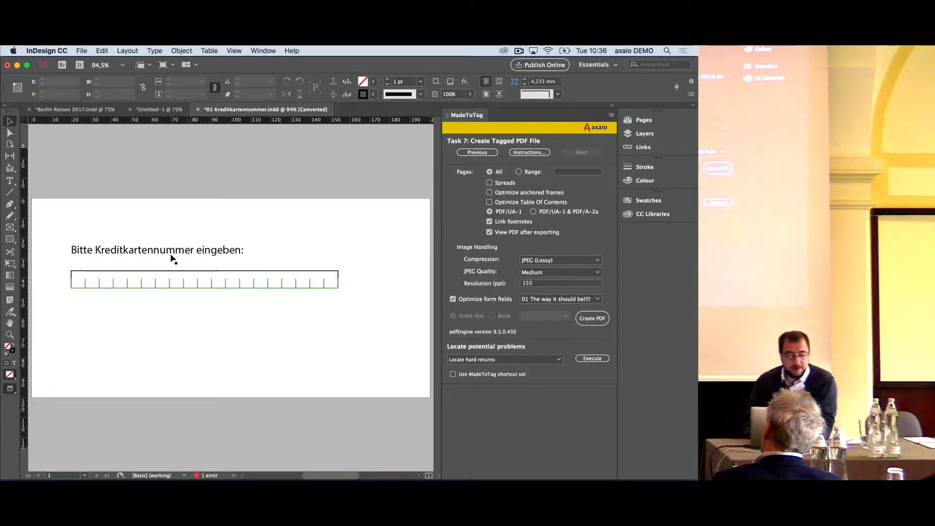
# Start creating the tagged PDF and try to save the modified document as 01 Kreditkartennummer in the madetotag form fields folder
pyautogui.click(592, 318)
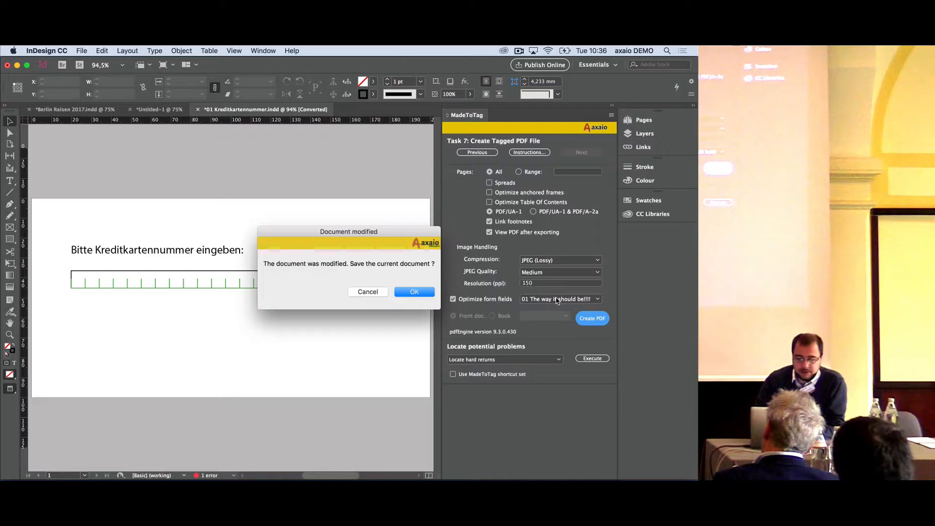
pyautogui.click(415, 292)
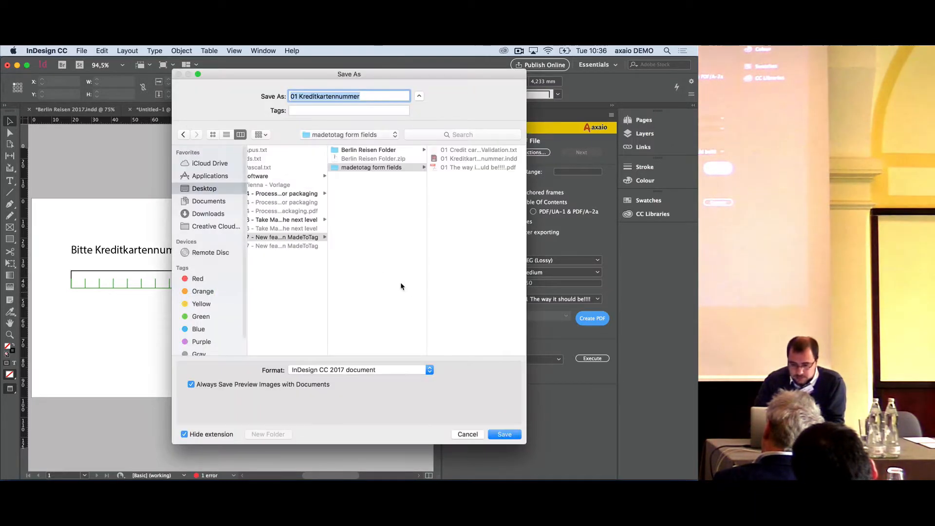
pyautogui.press('Return')
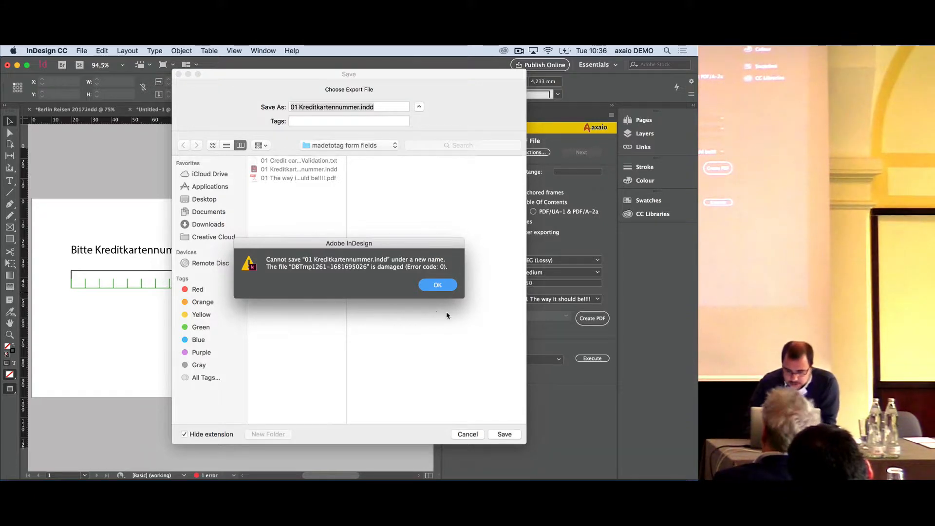
pyautogui.click(437, 286)
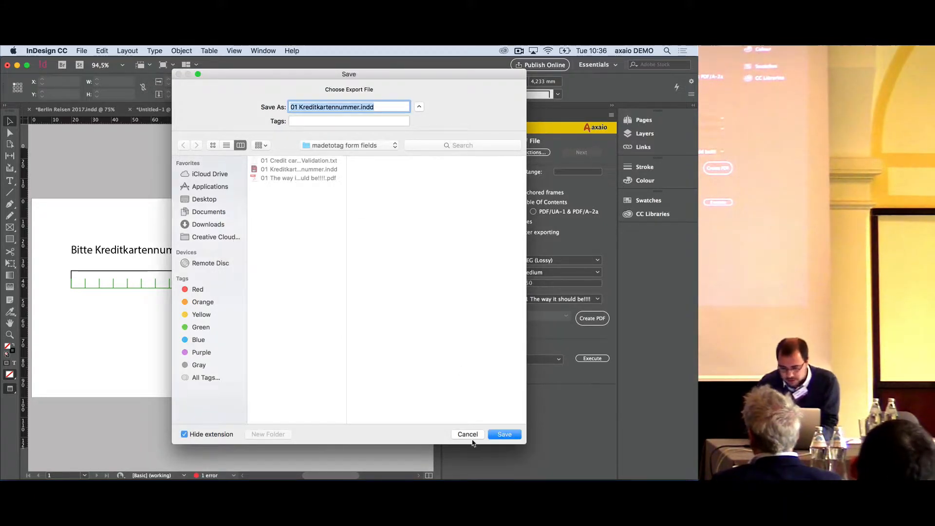
# Try to export the tagged PDF as 01 Kreditkartennummer, replacing the .indd extension with .pdf
pyautogui.press('Right')
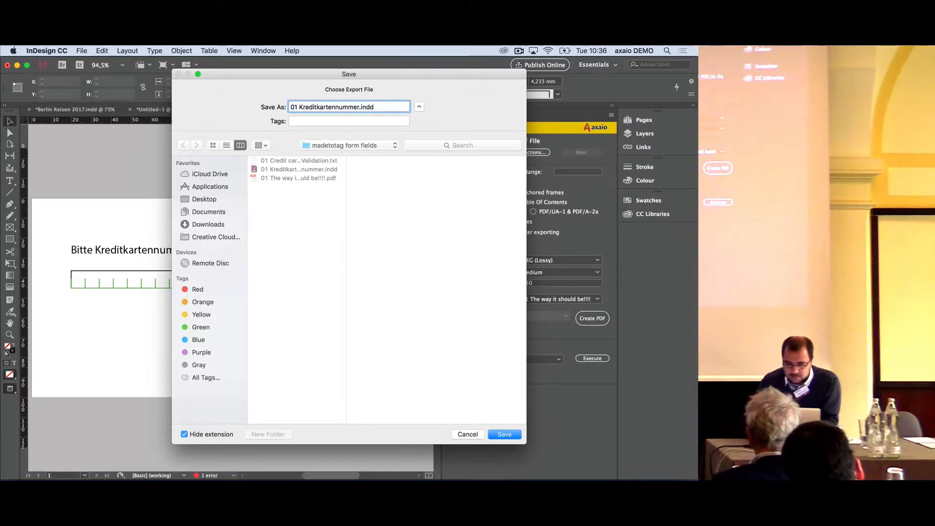
pyautogui.press('Return')
pyautogui.press('Escape')
pyautogui.press('Right')
pyautogui.press('Left')
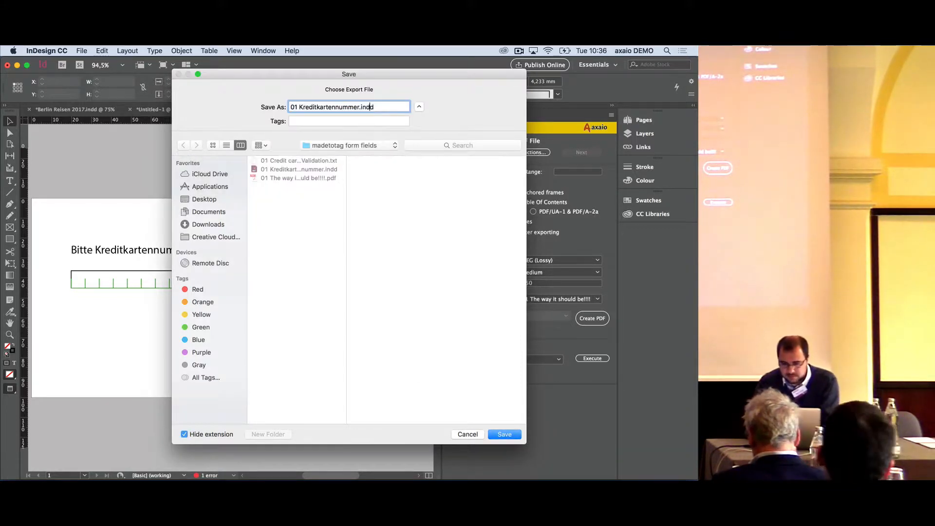
pyautogui.press('Return')
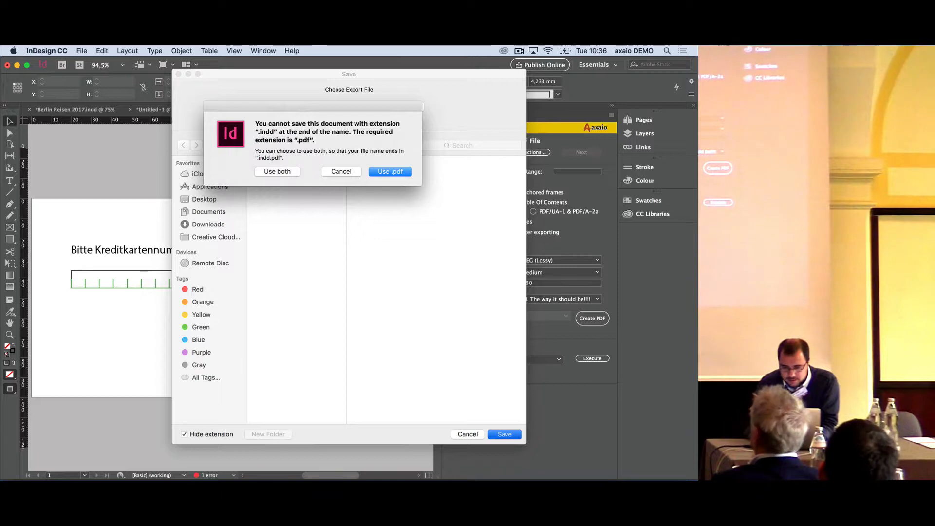
pyautogui.press('Return')
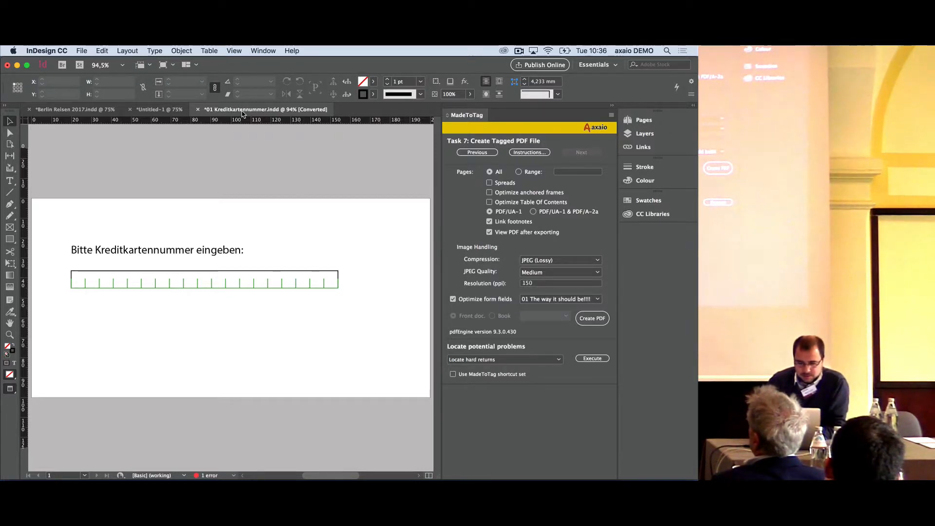
pyautogui.moveTo(381, 469)
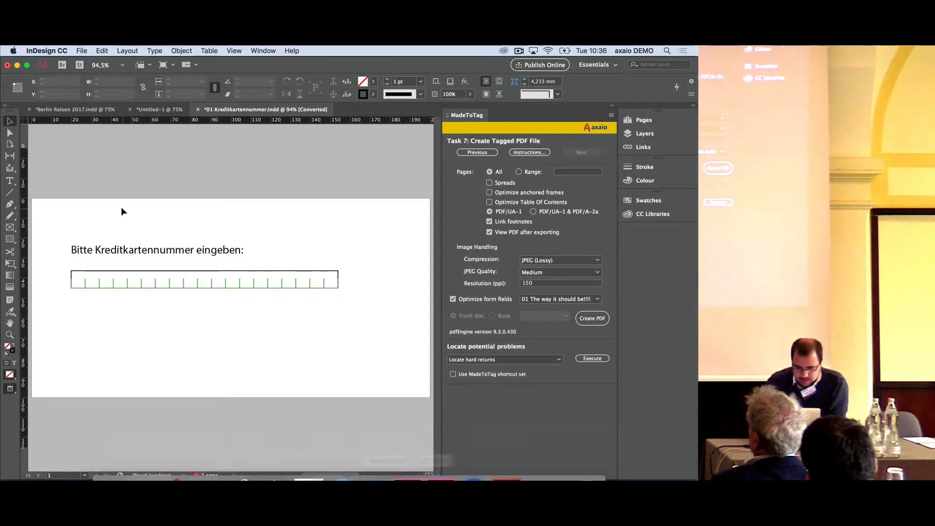
pyautogui.moveTo(54, 231); pyautogui.dragTo(359, 326)
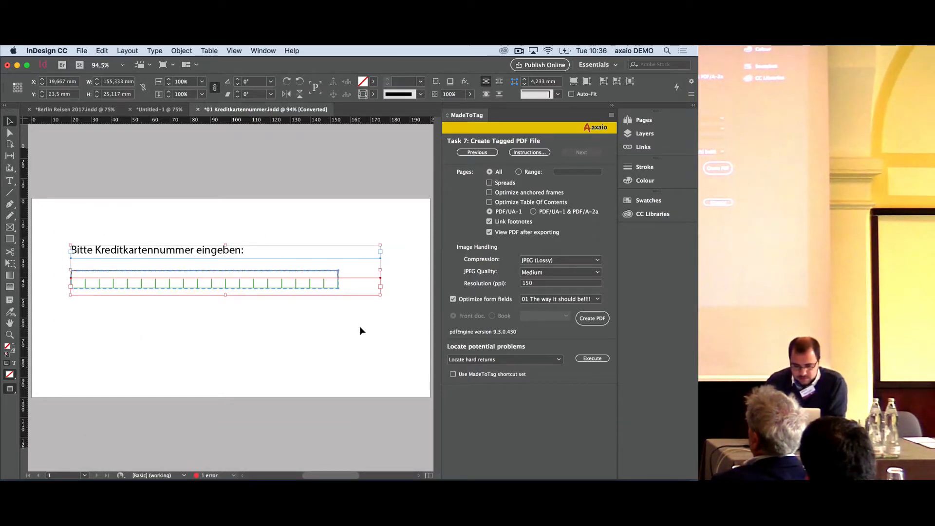
pyautogui.click(243, 374)
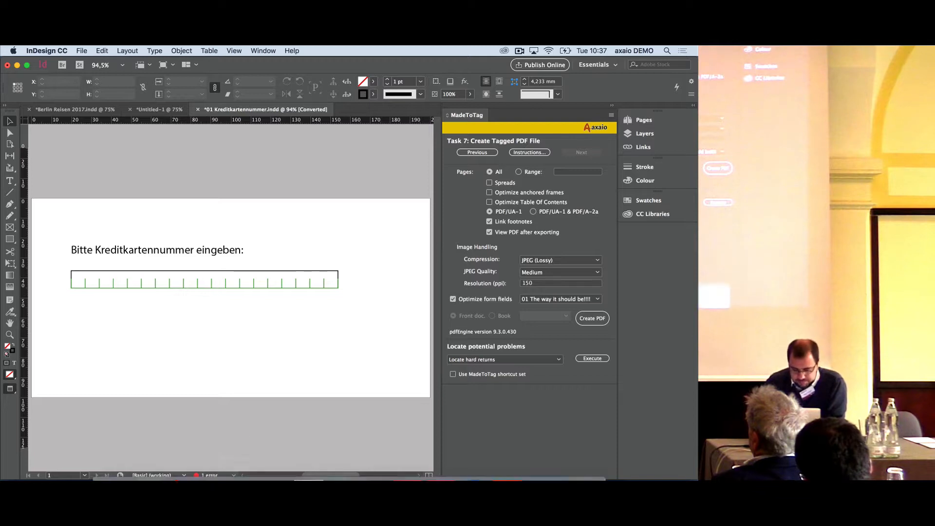
pyautogui.moveTo(355, 459)
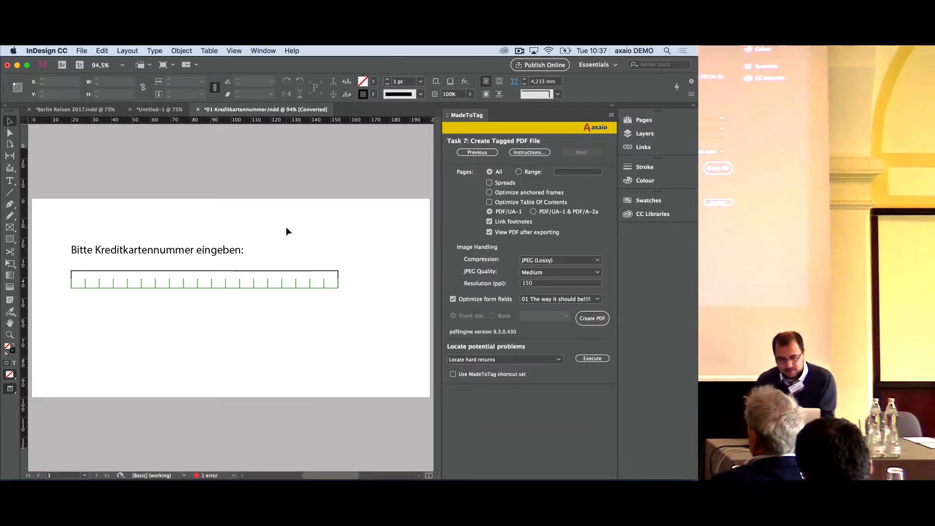
# Try to save the form under the new name 01 Kreditkartennummer 2 as an InDesign CC 2017 document
pyautogui.press('super+shift+s')
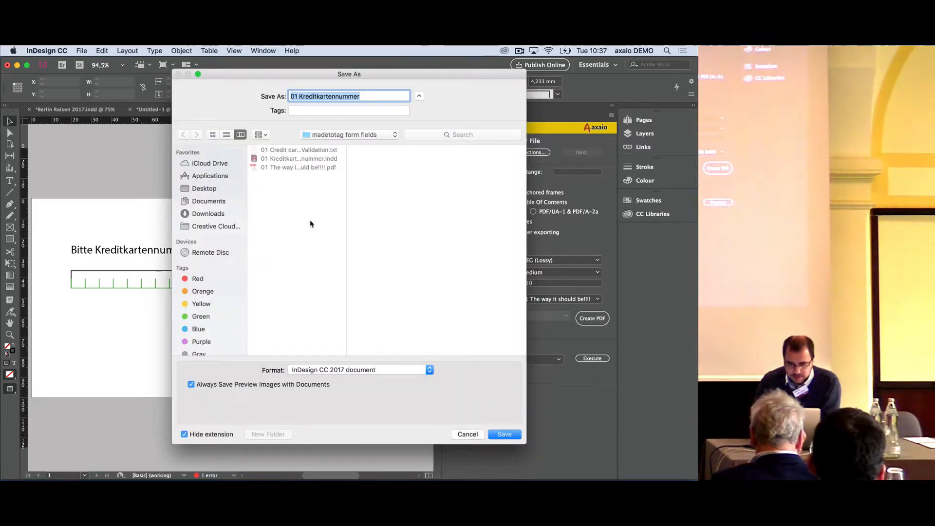
pyautogui.press('Right')
pyautogui.write('2')
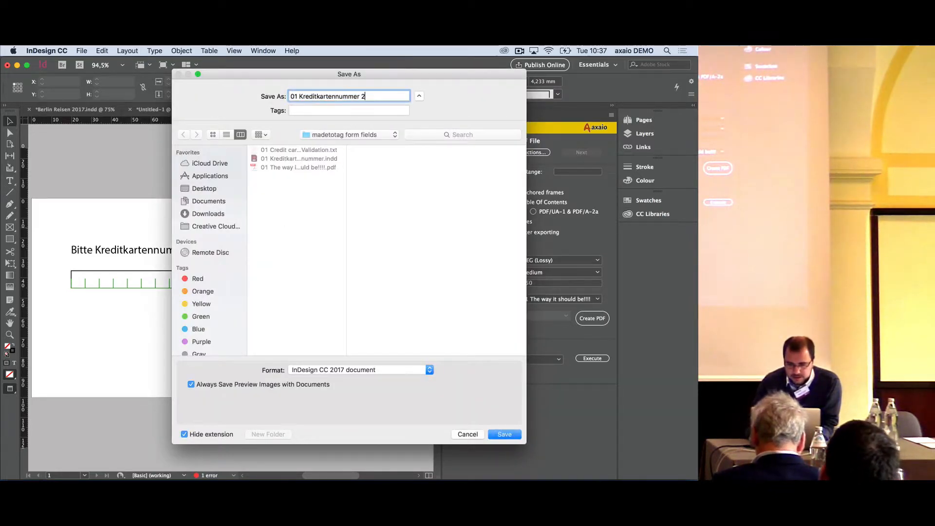
pyautogui.press('Return')
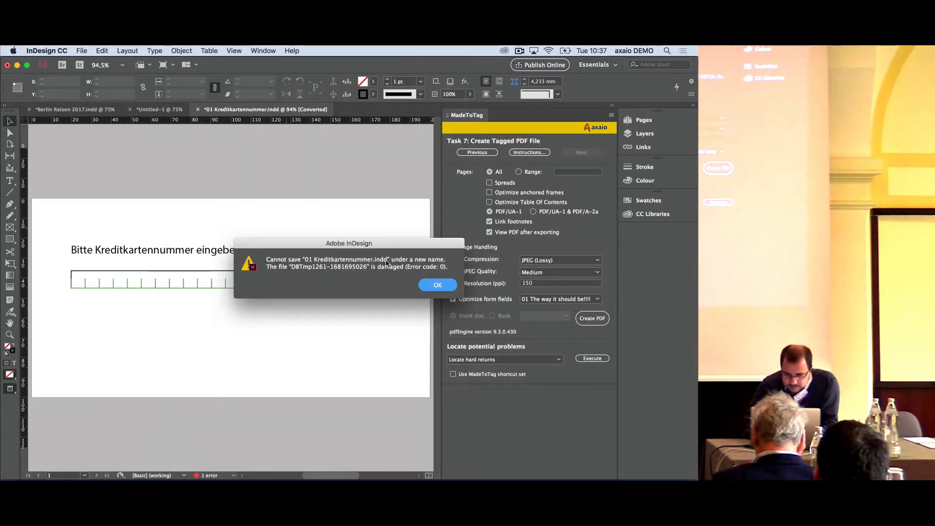
pyautogui.click(437, 285)
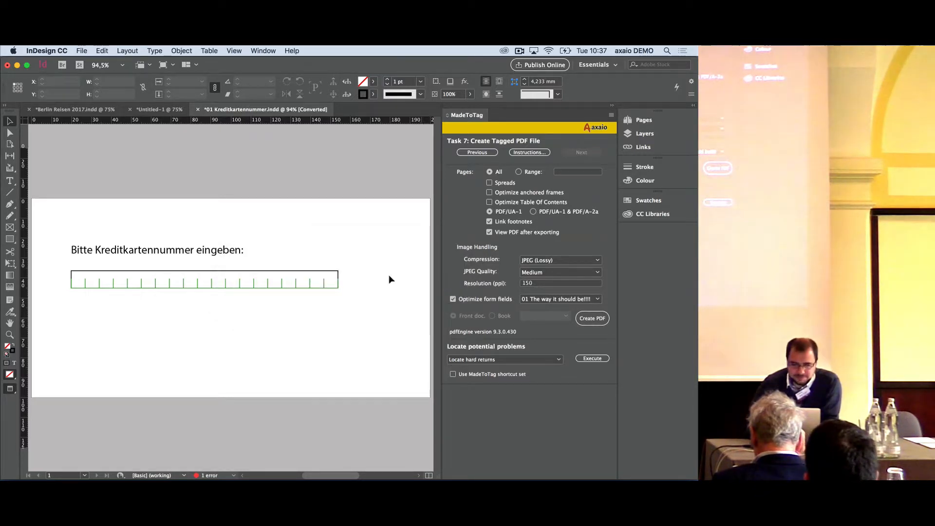
# Close the form without saving, reopen 01 Kreditkartennummer.indd from Finder in InDesign CC 2017 and dismiss the missing fonts notice
pyautogui.click(199, 109)
pyautogui.click(351, 285)
pyautogui.press('super+Tab')
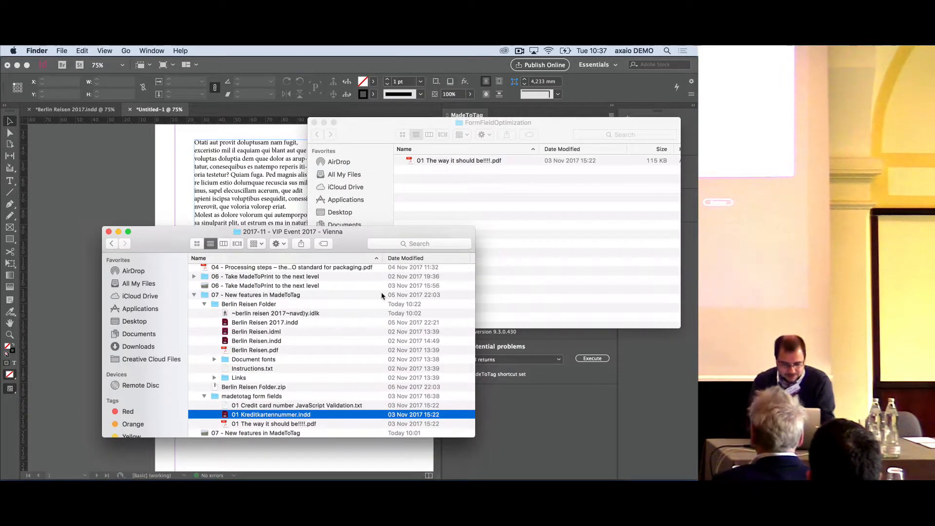
pyautogui.moveTo(277, 415); pyautogui.dragTo(434, 461)
pyautogui.moveTo(408, 461); pyautogui.dragTo(408, 462)
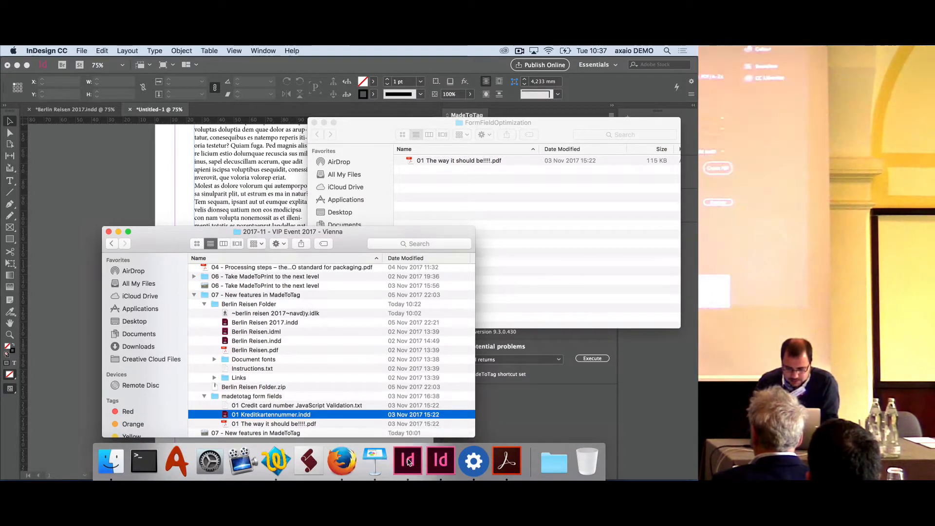
pyautogui.click(448, 345)
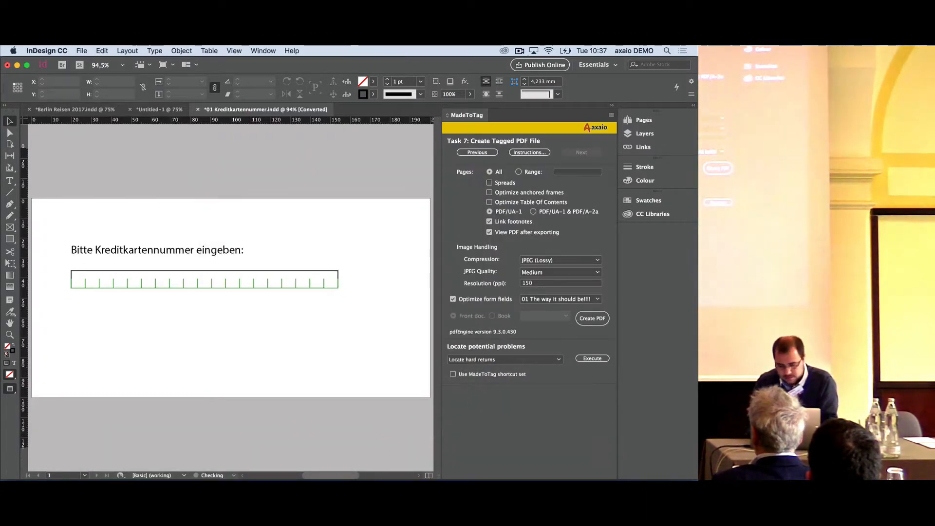
# Quit InDesign CC 2018 without saving its copy of 01 Kreditkartennummer.indd and return to InDesign CC 2017
pyautogui.moveTo(408, 463)
pyautogui.rightClick(441, 460)
pyautogui.click(445, 426)
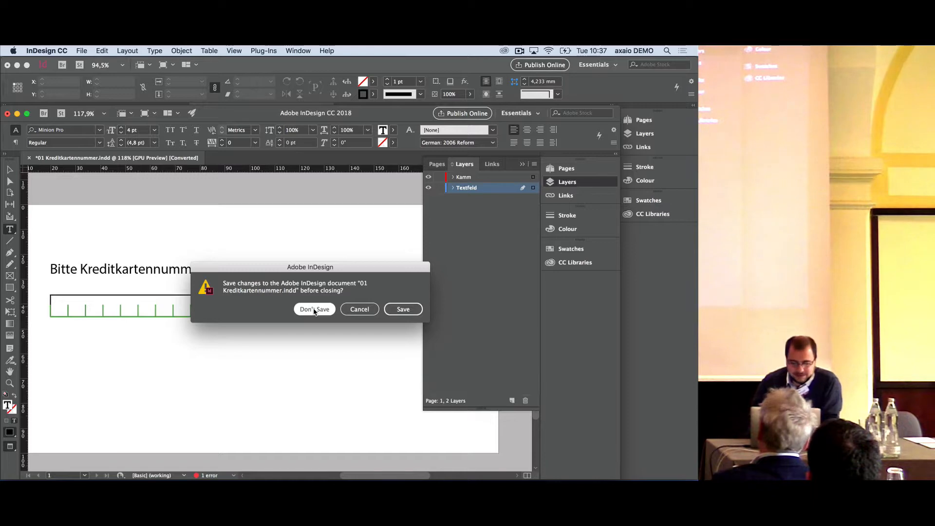
pyautogui.click(314, 309)
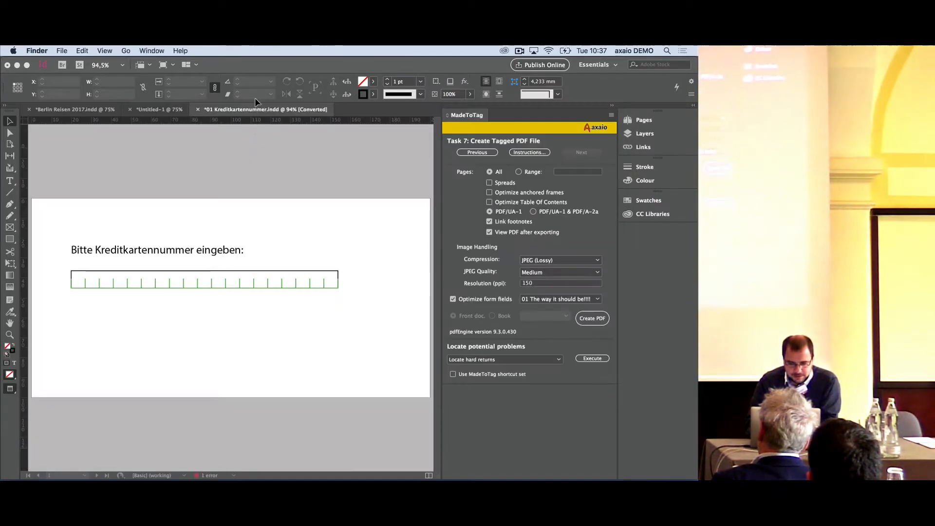
pyautogui.click(260, 124)
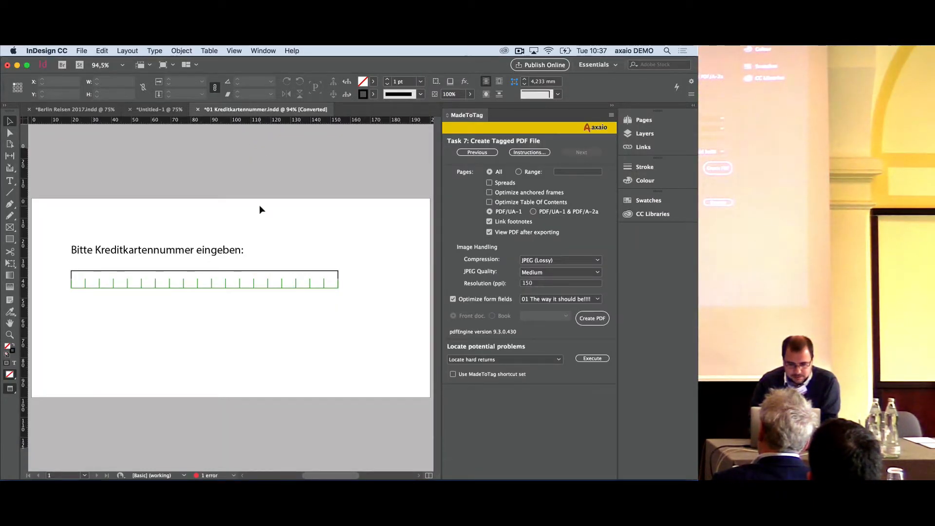
# Try again to save the form as 01 Kreditkartennummer 2, and close it without saving
pyautogui.press('super+shift+s')
pyautogui.press('Right')
pyautogui.write('2')
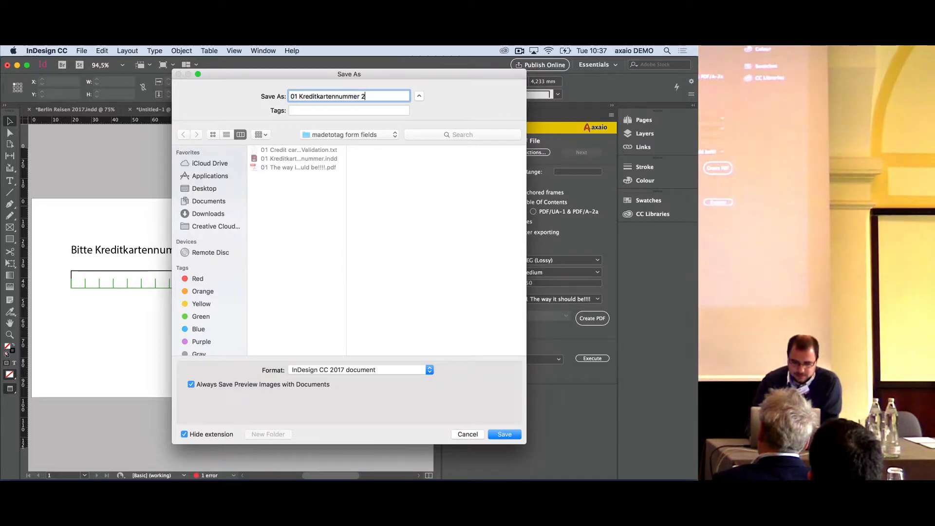
pyautogui.press('Return')
pyautogui.click(438, 287)
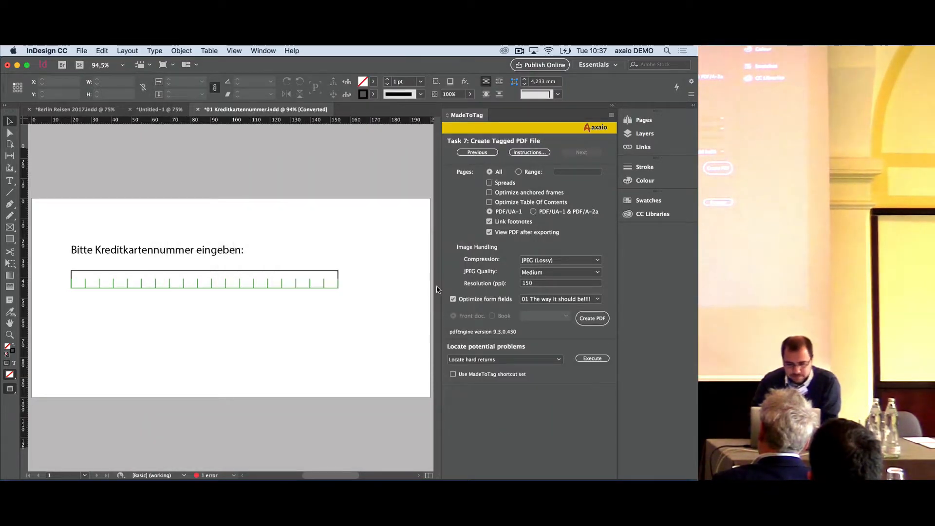
pyautogui.press('super+w')
pyautogui.click(353, 284)
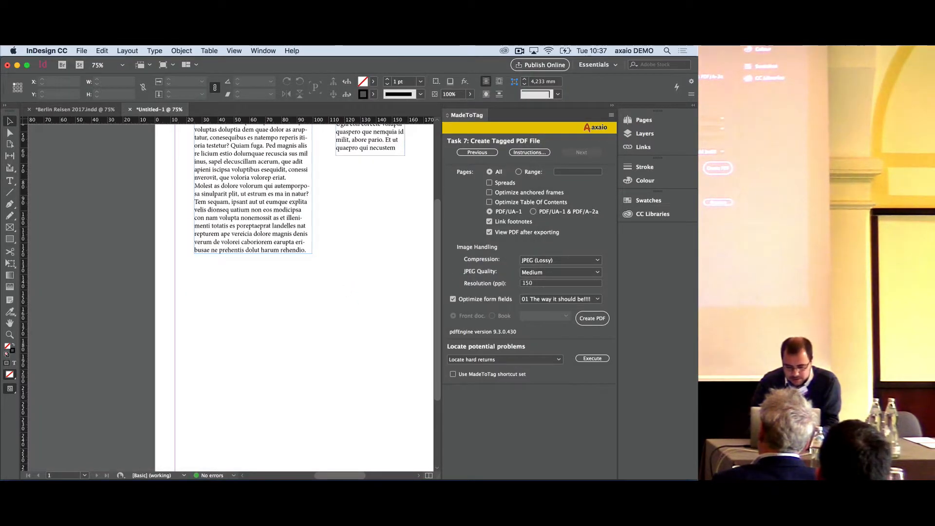
# Quit InDesign discarding the unsaved documents, and reopen 01 Kreditkartennummer.indd from Finder with the missing fonts notice dismissed
pyautogui.moveTo(410, 465)
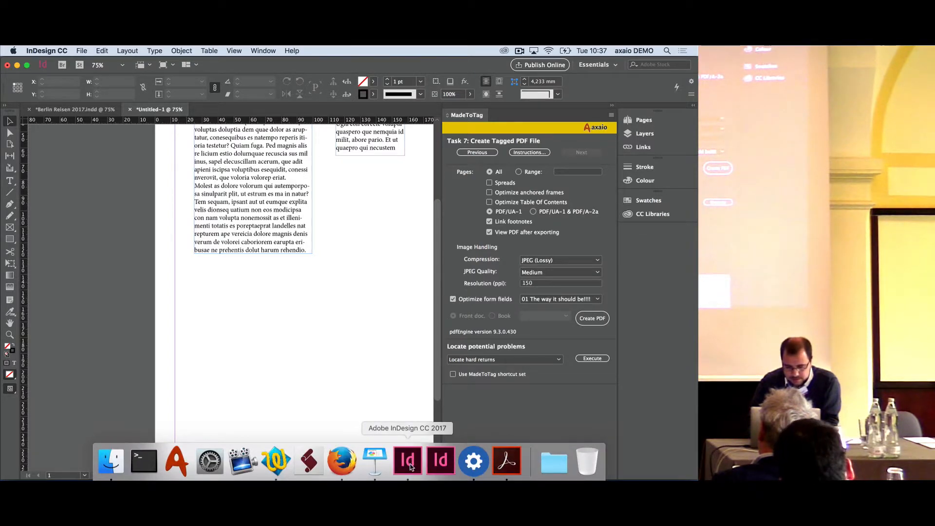
pyautogui.press('super+q')
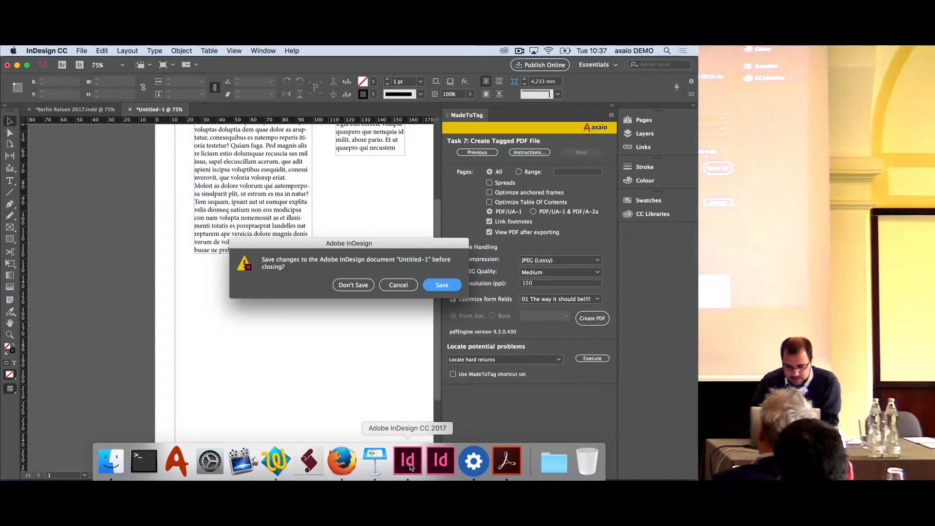
pyautogui.click(353, 286)
pyautogui.click(354, 288)
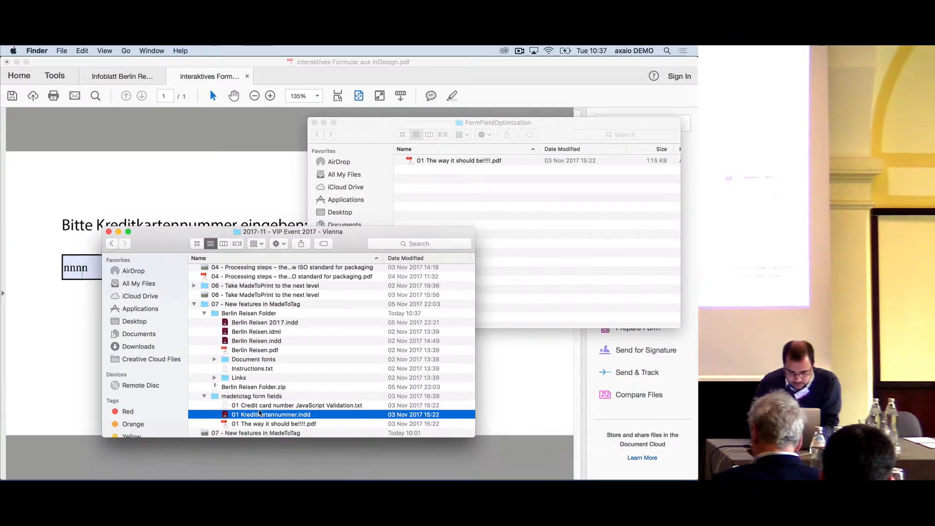
pyautogui.moveTo(259, 413); pyautogui.dragTo(443, 462)
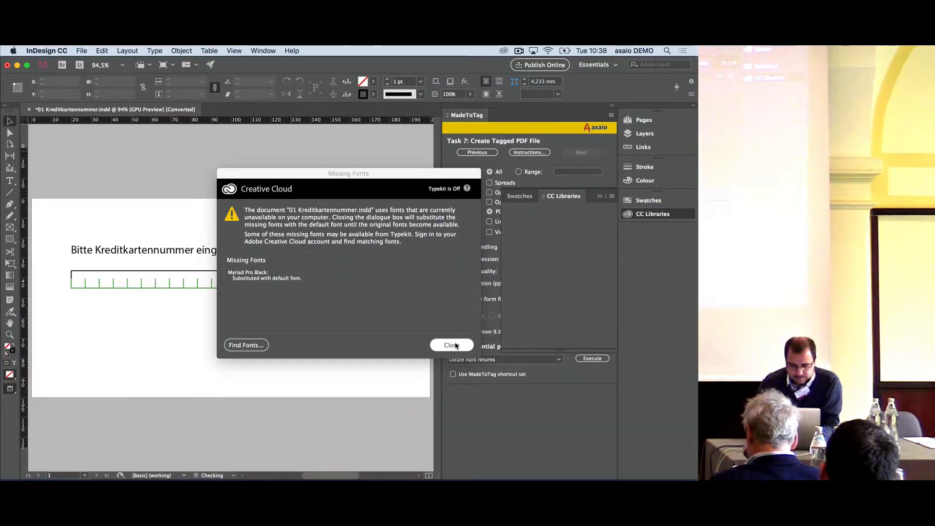
pyautogui.click(448, 345)
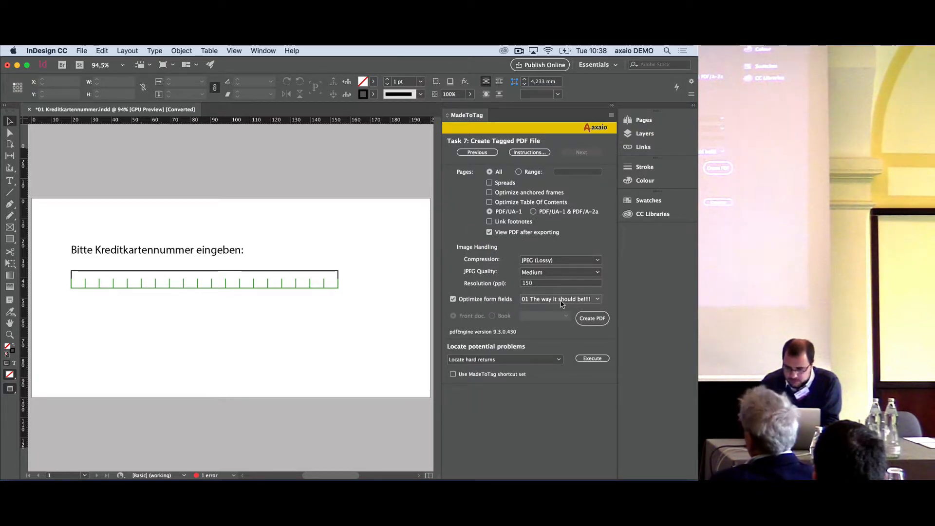
# Create the tagged PDF, saving the document as KK.indd on the Desktop and exporting KK.pdf beside it
pyautogui.click(593, 320)
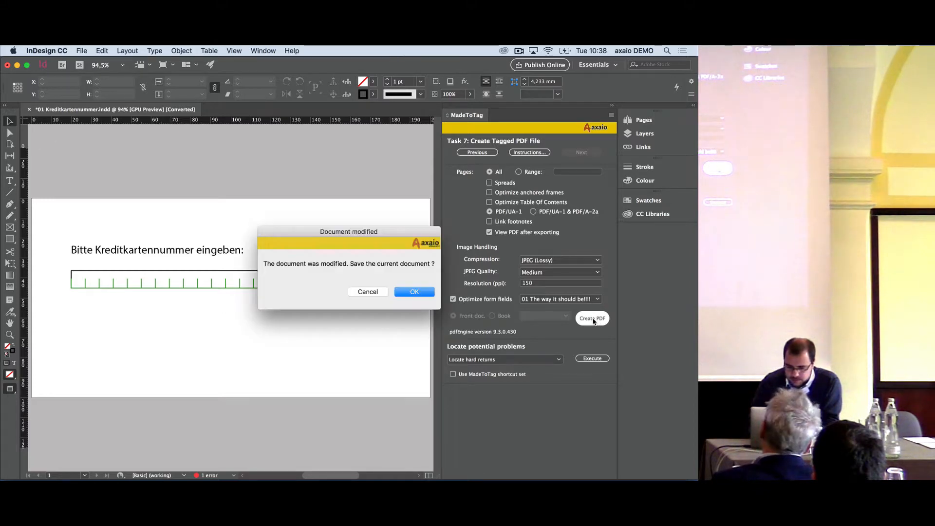
pyautogui.click(431, 292)
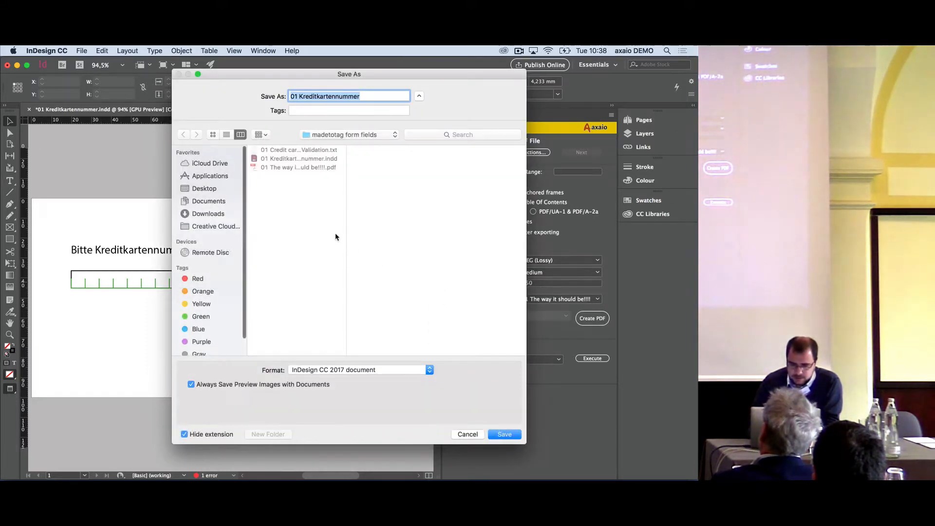
pyautogui.press('BackSpace')
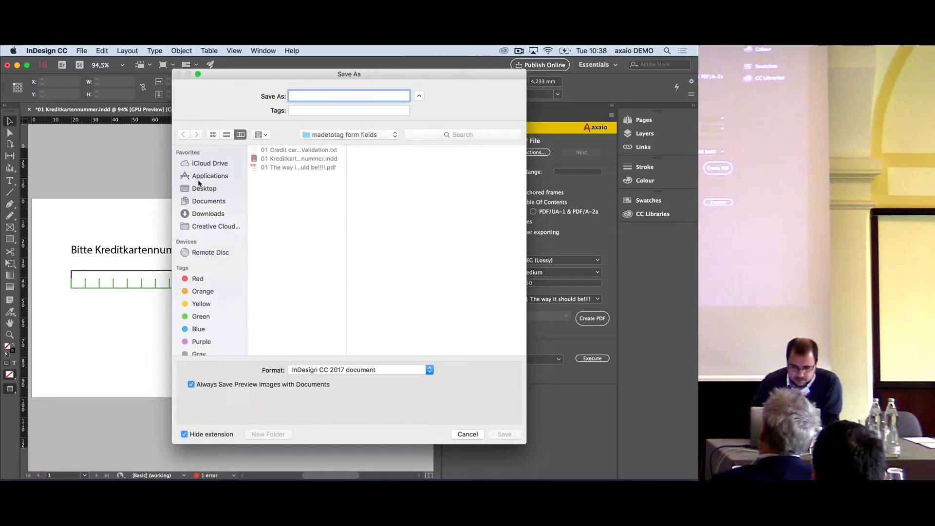
pyautogui.click(205, 188)
pyautogui.write('KK')
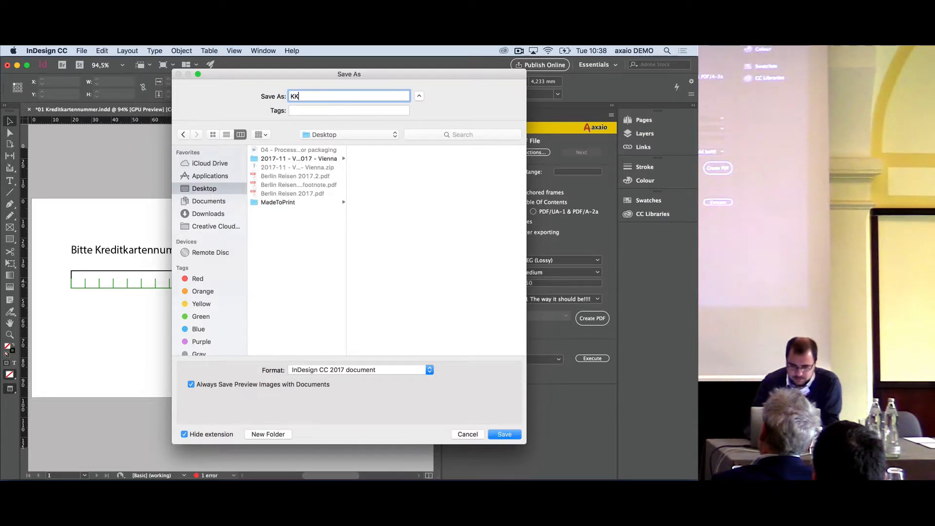
pyautogui.write('.in')
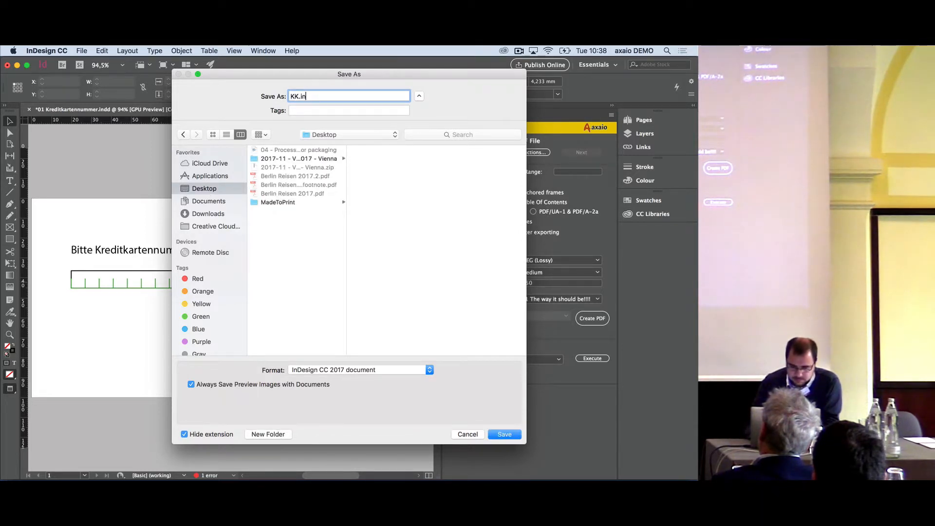
pyautogui.write('dd')
pyautogui.press('Return')
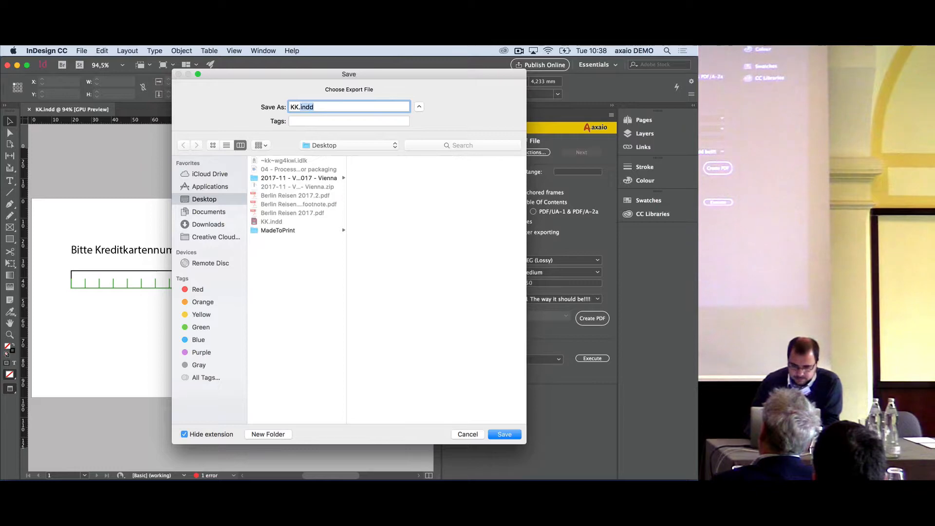
pyautogui.press('Return')
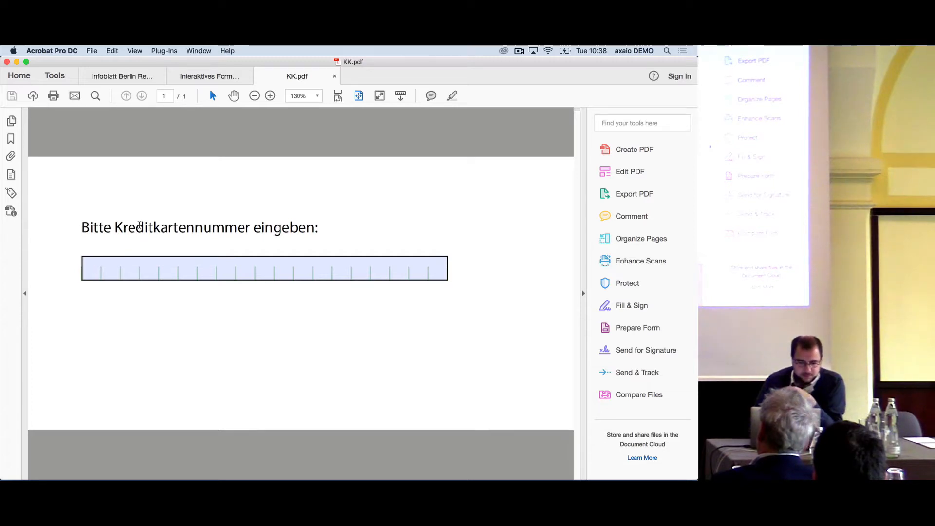
# Test the credit card field in KK.pdf with the text xxx, and close the PDF without saving before returning to InDesign
pyautogui.click(94, 271)
pyautogui.write('xxx')
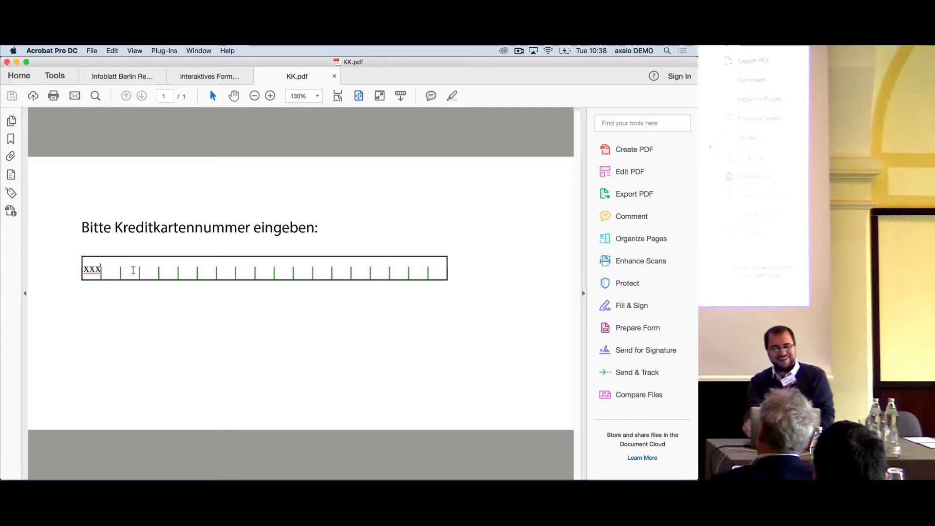
pyautogui.click(334, 78)
pyautogui.click(332, 205)
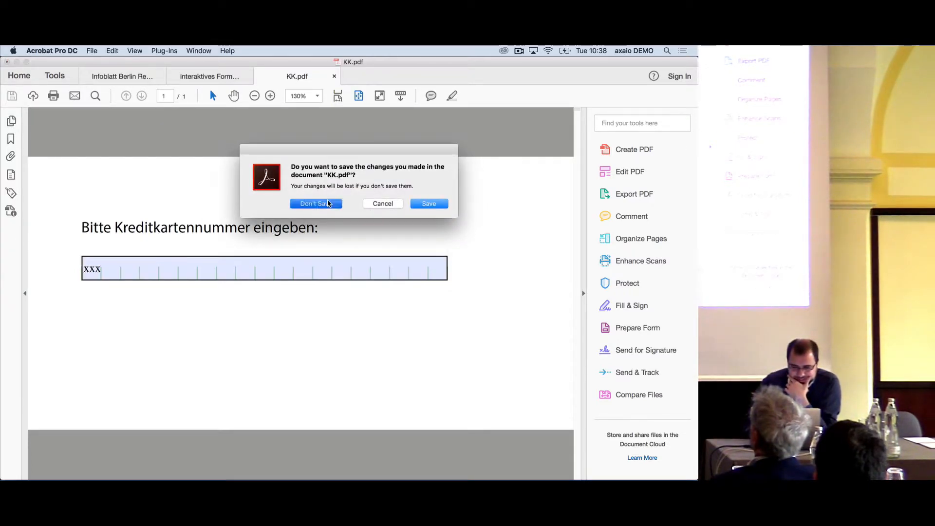
pyautogui.click(407, 460)
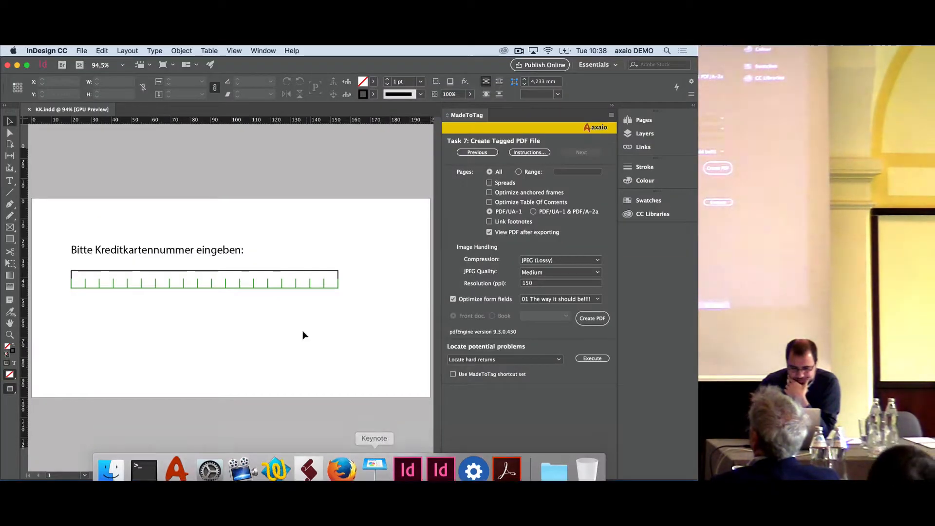
pyautogui.click(224, 282)
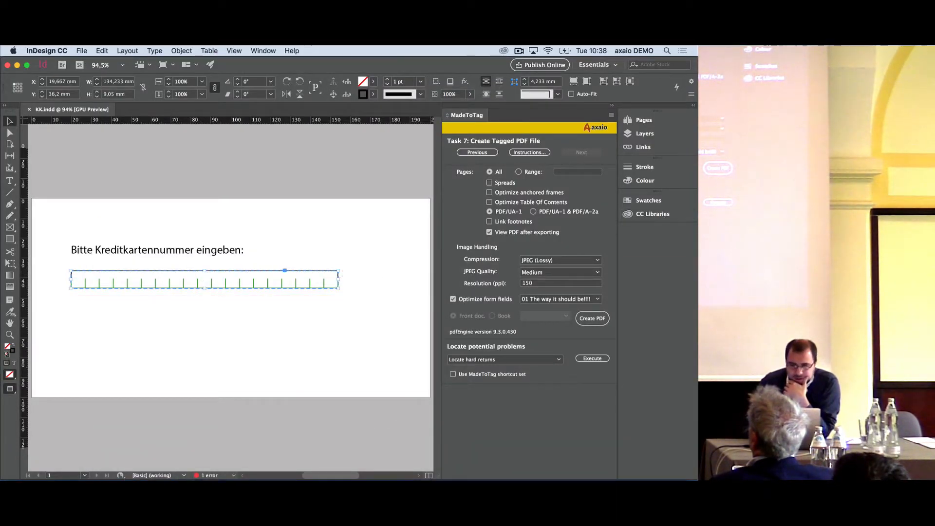
pyautogui.click(292, 51)
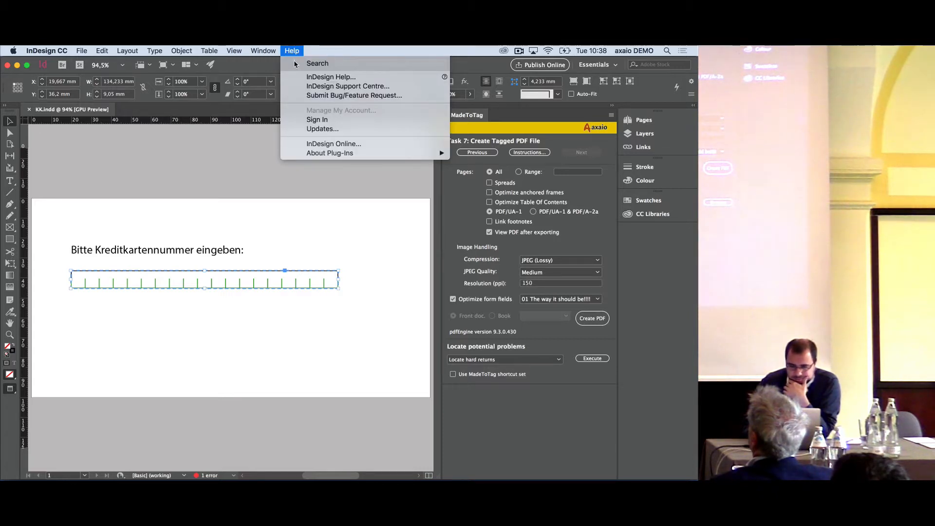
pyautogui.click(291, 51)
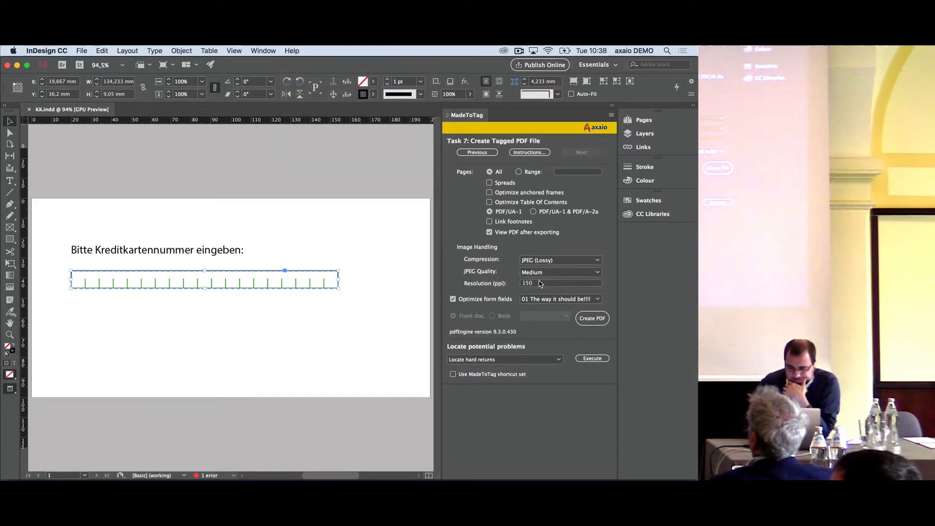
pyautogui.click(543, 300)
pyautogui.click(542, 301)
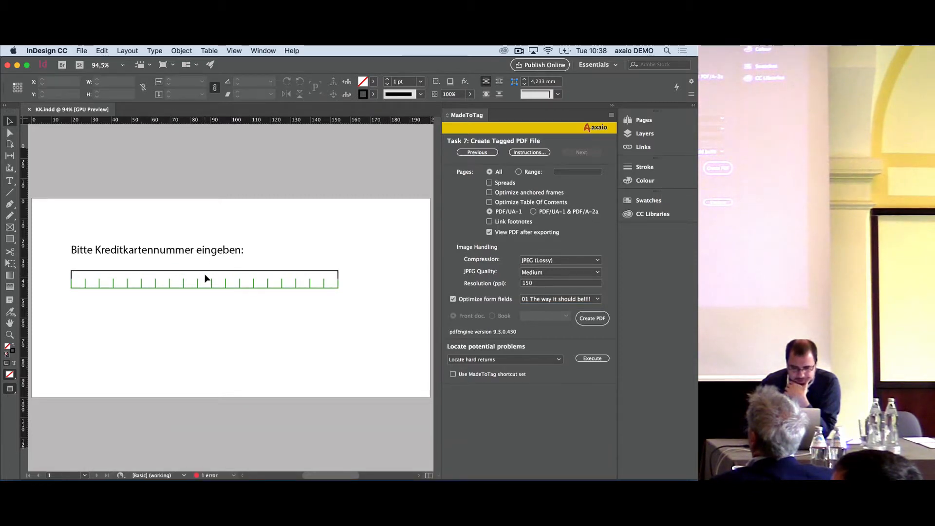
# Find and show the Buttons and Forms settings, and move them clear of the credit card field
pyautogui.click(294, 51)
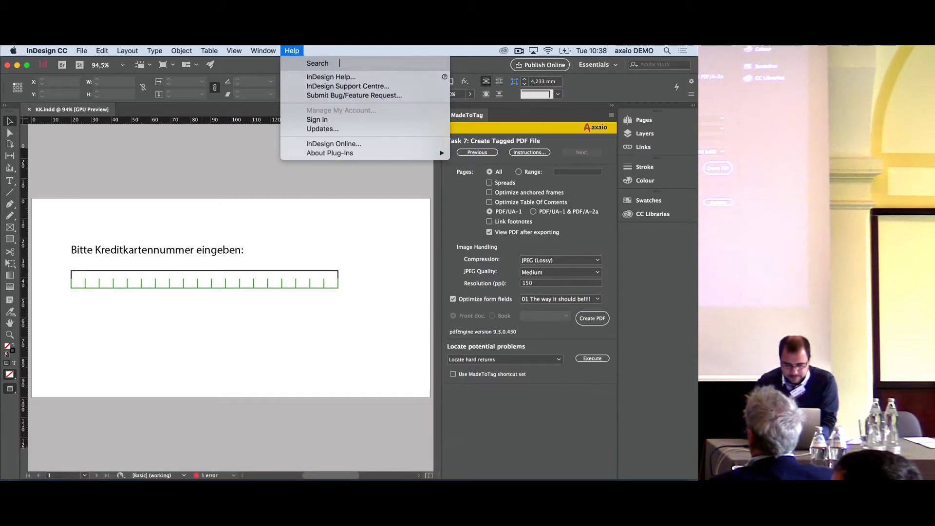
pyautogui.write('buttio')
pyautogui.press('BackSpace')
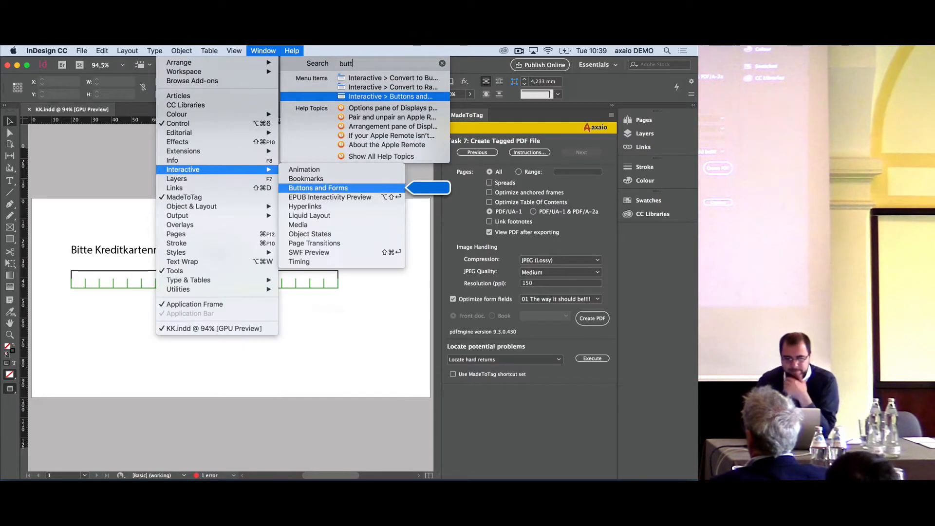
pyautogui.click(390, 96)
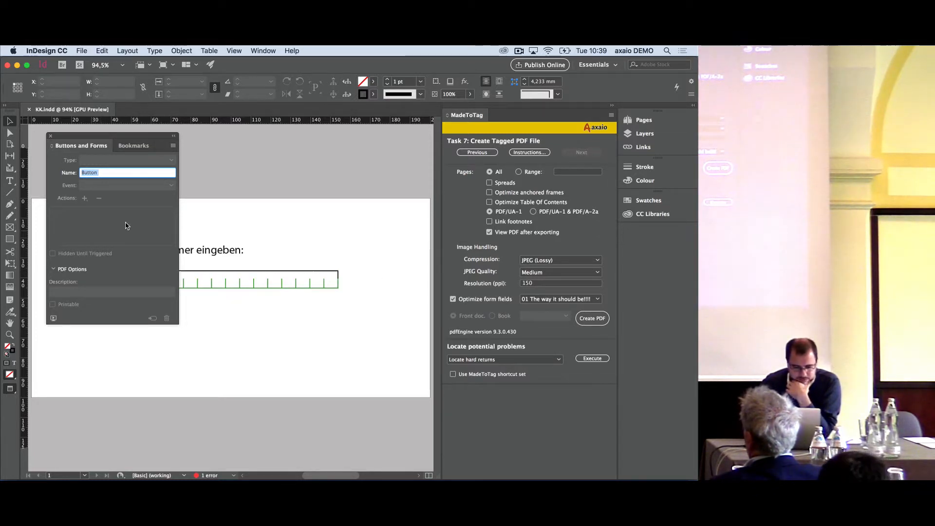
pyautogui.click(108, 172)
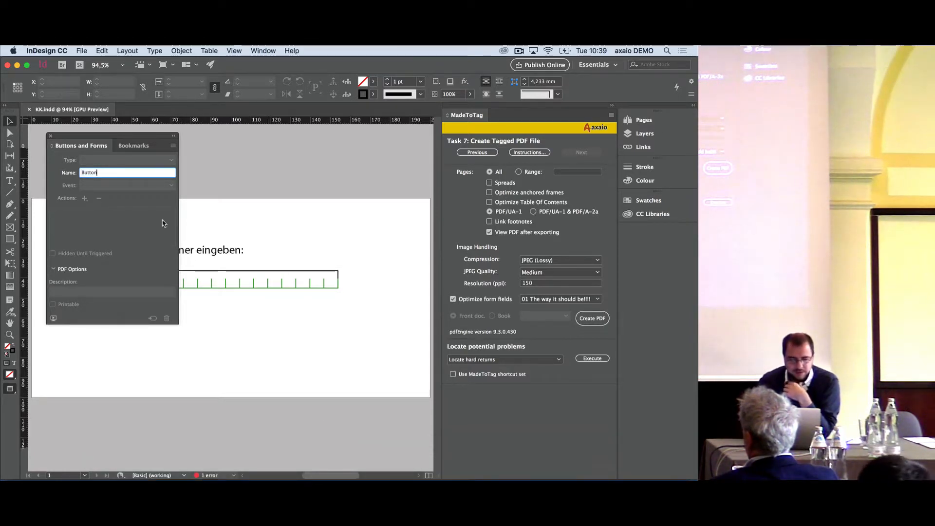
pyautogui.moveTo(100, 138); pyautogui.dragTo(400, 150)
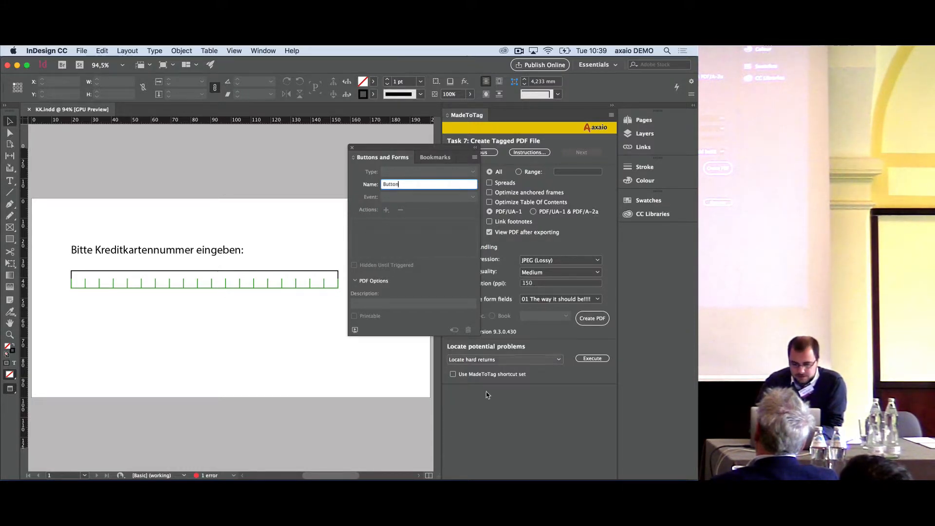
# Switch to Acrobat and close interaktives Formular aus InDesign.pdf without saving its changes
pyautogui.moveTo(428, 475)
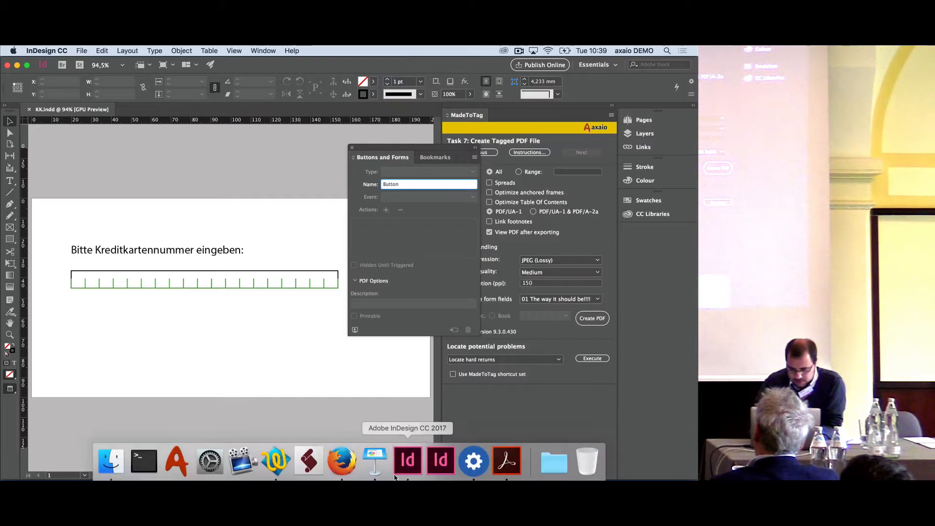
pyautogui.click(507, 460)
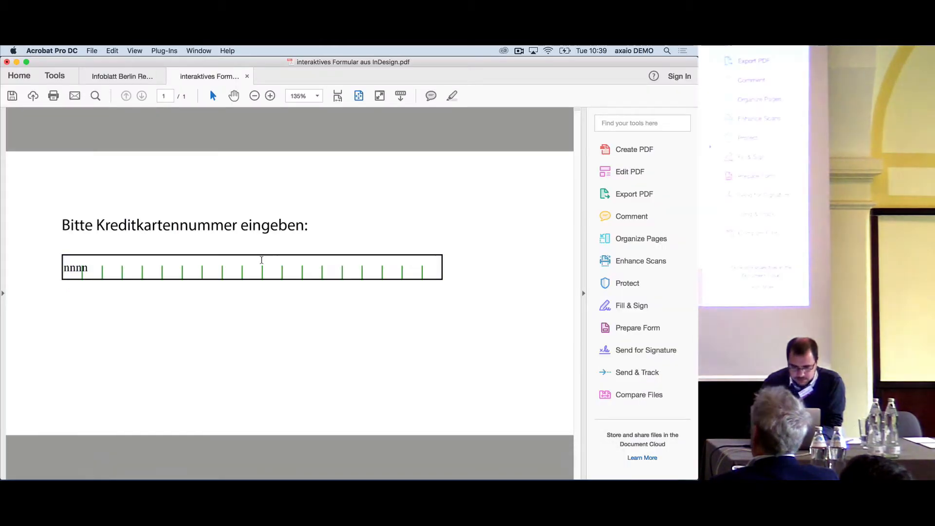
pyautogui.press('super+w')
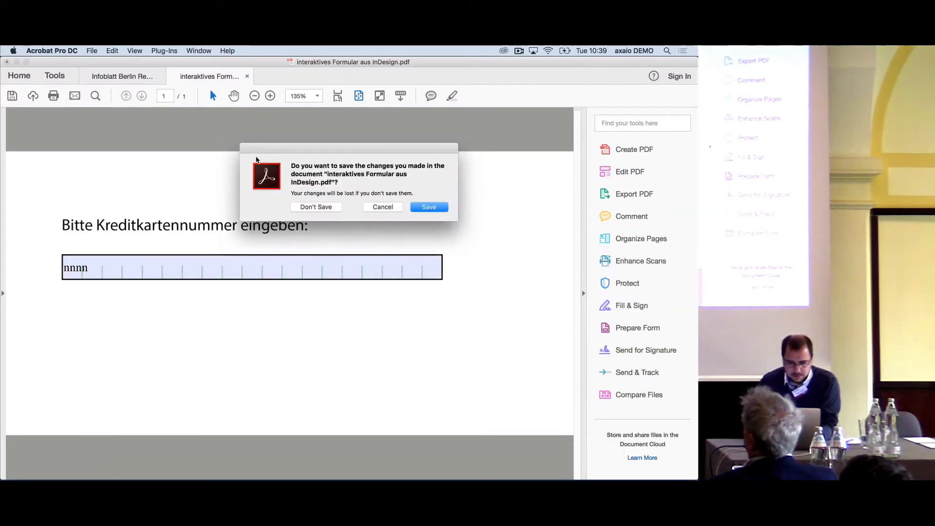
pyautogui.click(323, 206)
# Open 01 The way it should be!!!!.pdf from the FormFieldOptimization folder in Acrobat, and close it together with the Infoblatt Berlin Reisen PDF
pyautogui.press('super+Tab')
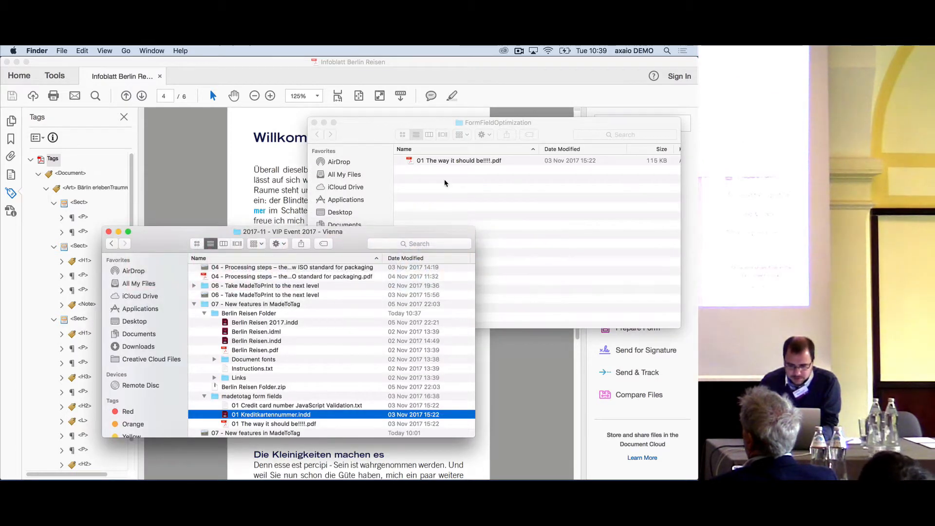
pyautogui.moveTo(438, 162); pyautogui.dragTo(497, 465)
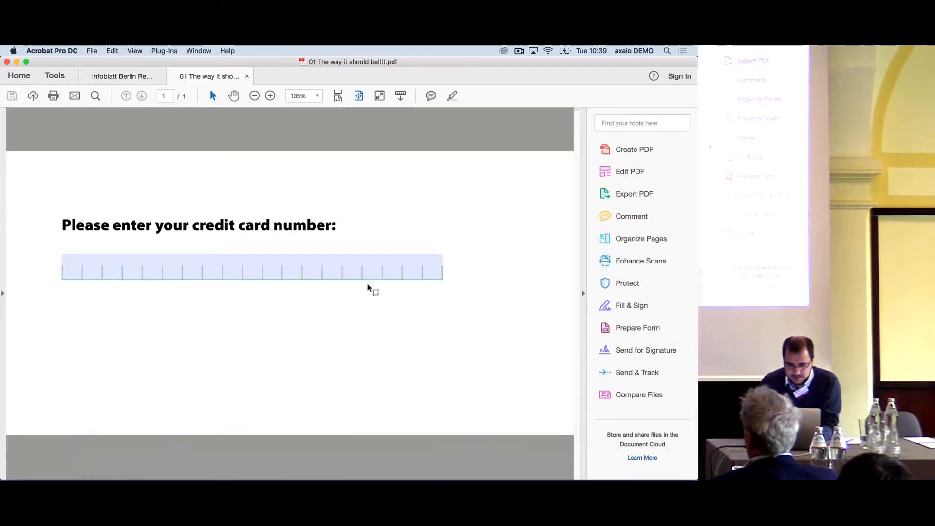
pyautogui.click(302, 263)
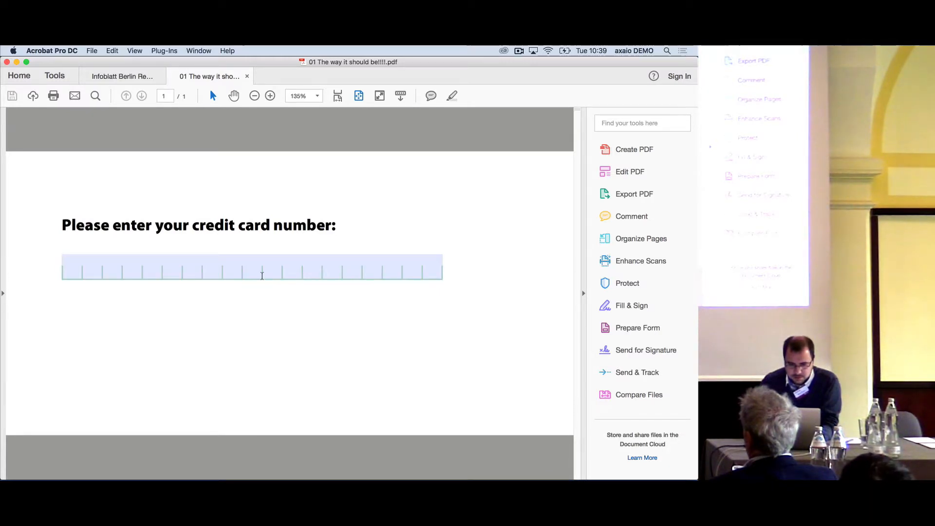
pyautogui.press('super+w')
pyautogui.press('super+w')
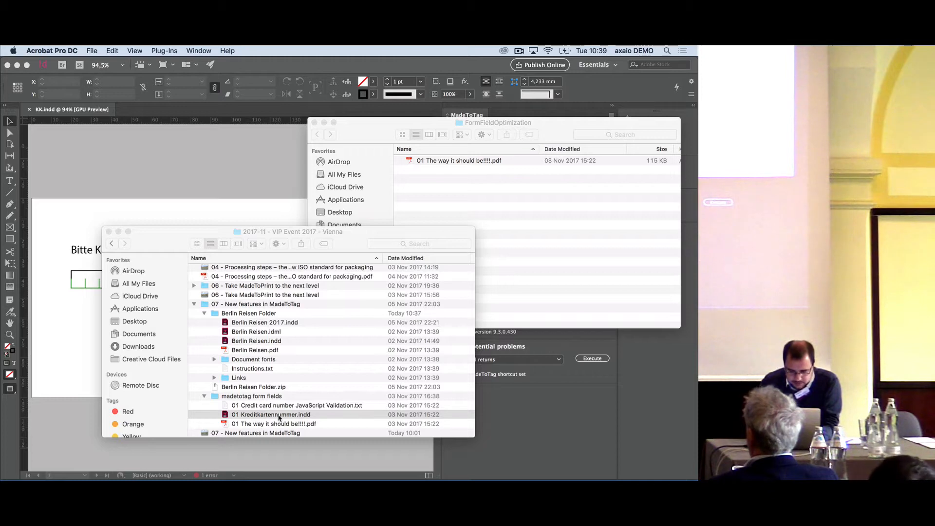
# Copy the field name creditcardnumber from the form field properties of 01 The way it should be!!!!.pdf in Acrobat, and close the template
pyautogui.moveTo(282, 426); pyautogui.dragTo(506, 467)
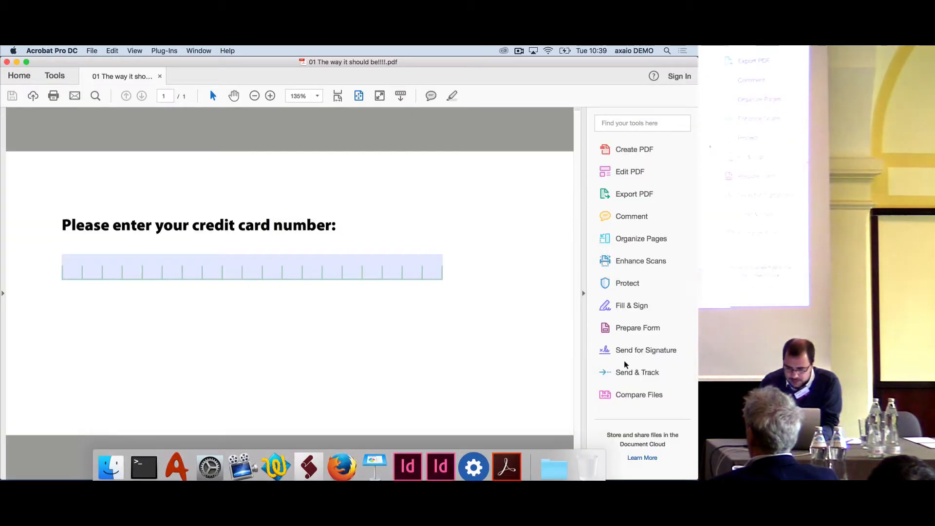
pyautogui.click(628, 330)
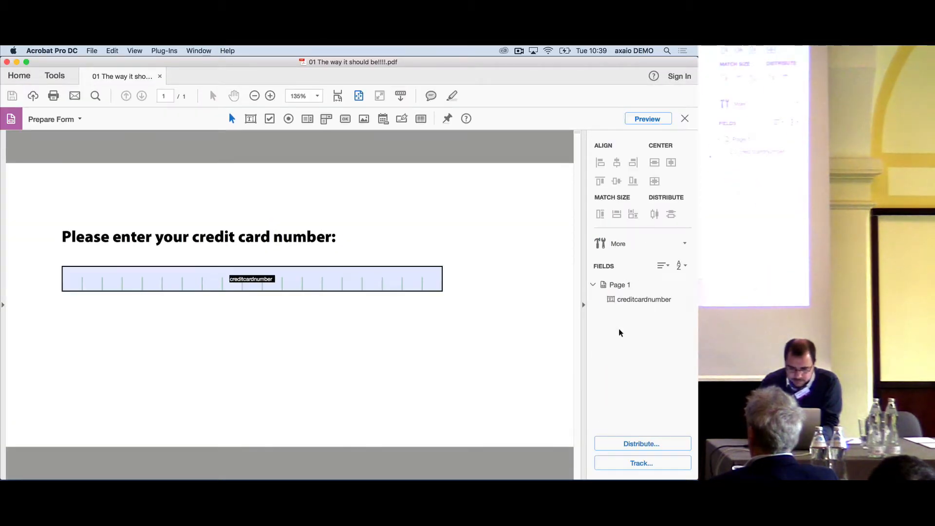
pyautogui.doubleClick(252, 288)
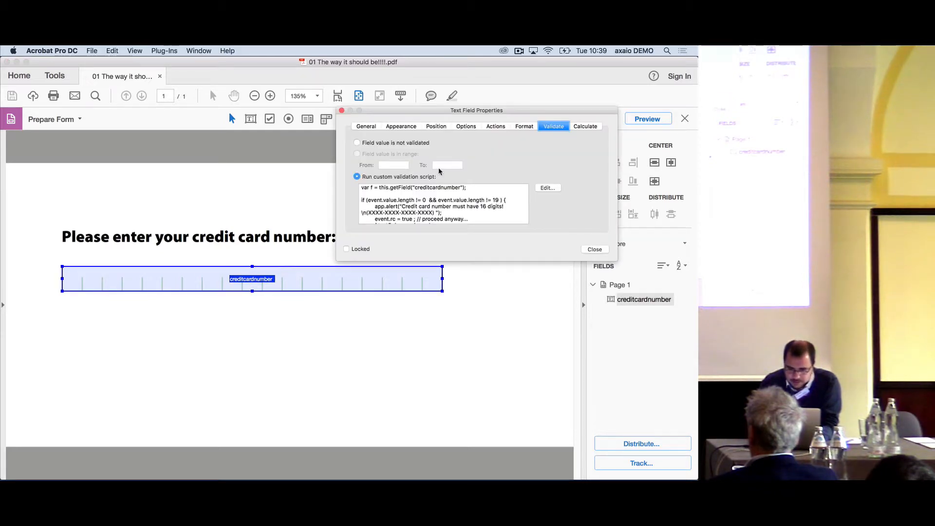
pyautogui.click(366, 126)
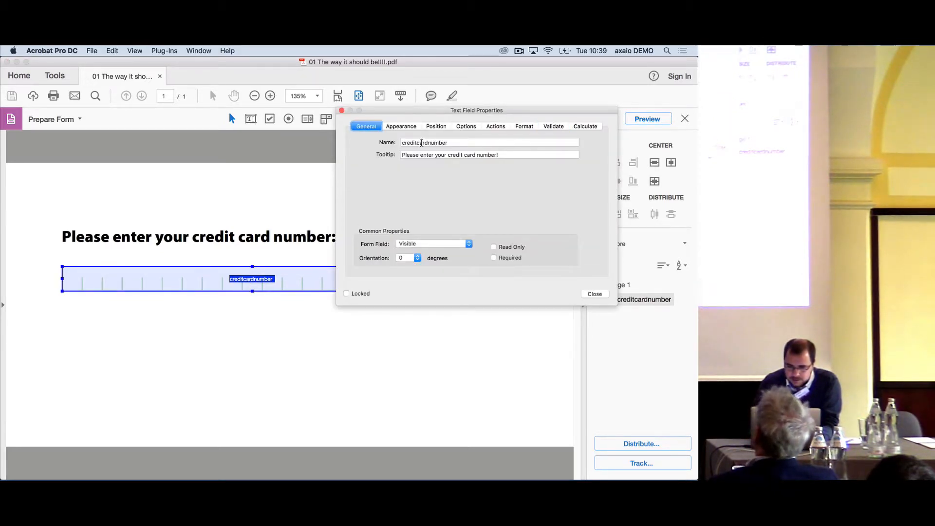
pyautogui.doubleClick(422, 143)
pyautogui.press('super+c')
pyautogui.press('super+w')
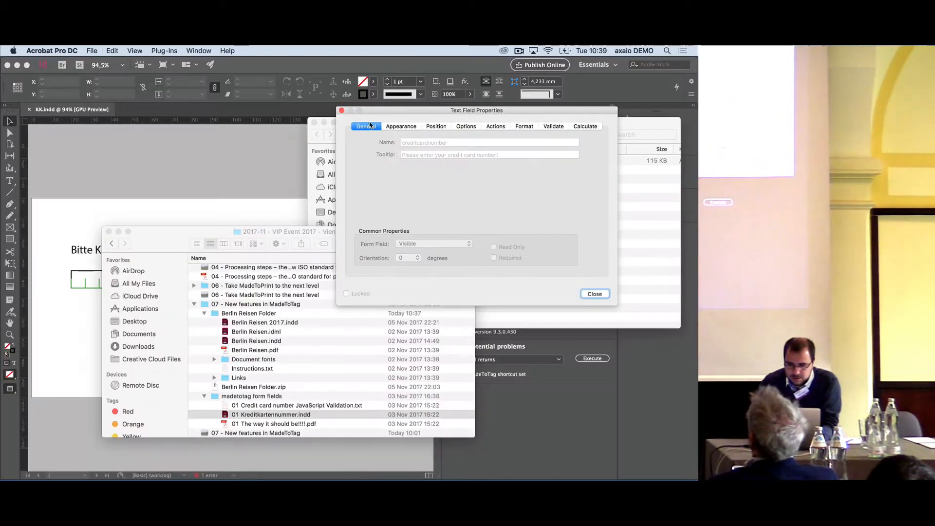
pyautogui.click(342, 110)
# Switch to InDesign, rename the credit card text field to creditcardnumber, and save the document
pyautogui.press('super+Tab')
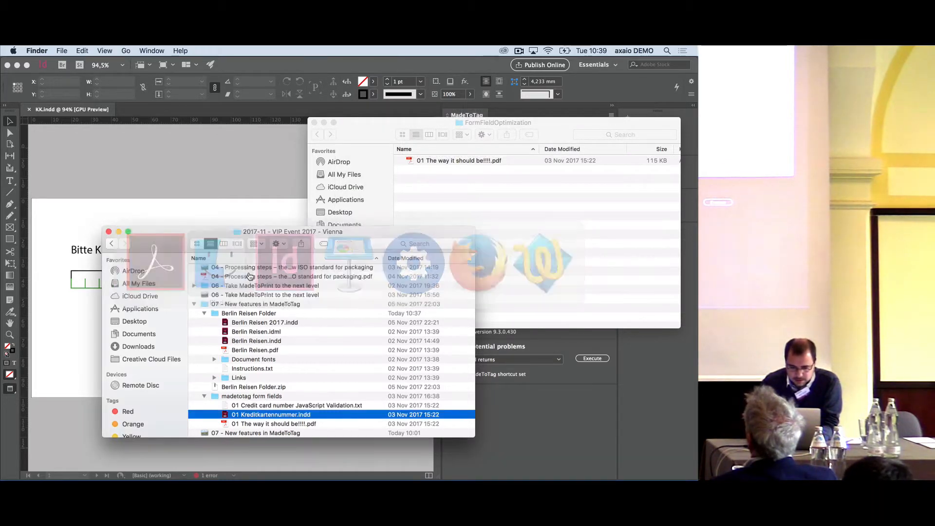
pyautogui.press('super+Tab')
pyautogui.click(211, 280)
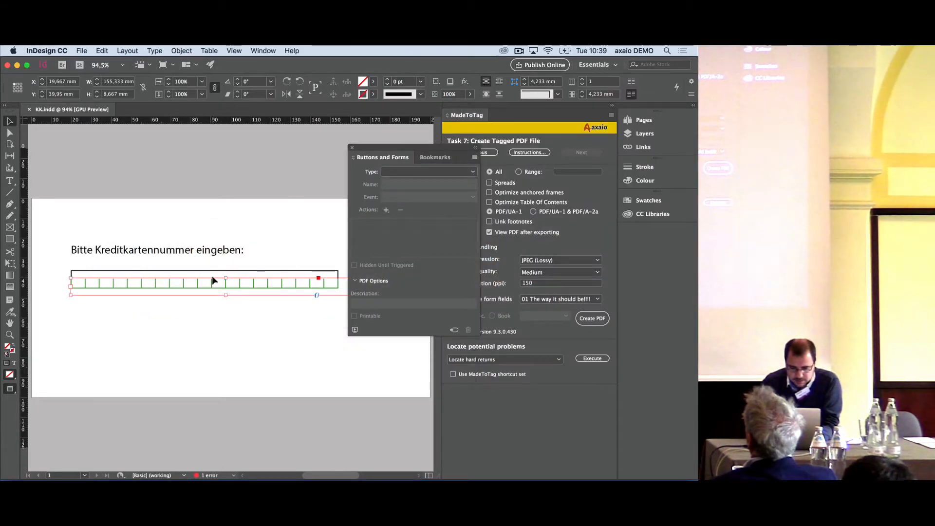
pyautogui.click(211, 275)
pyautogui.click(215, 271)
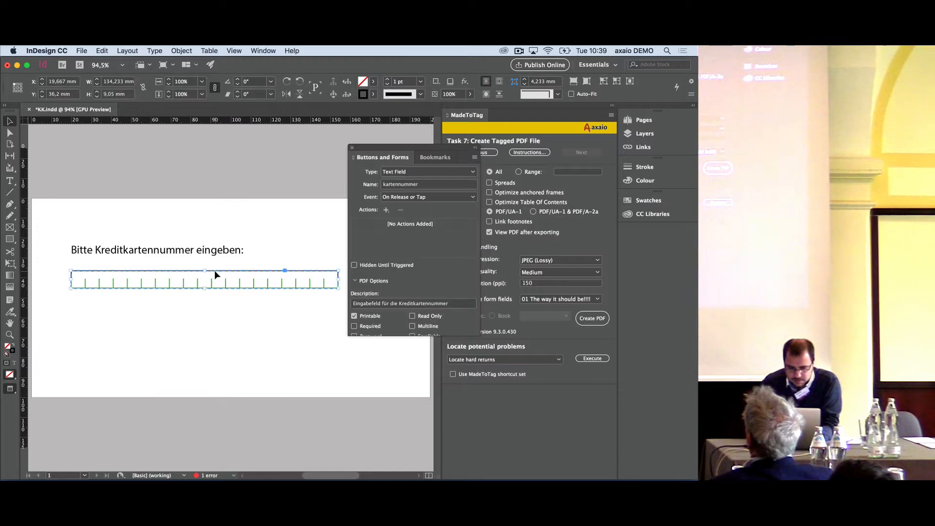
pyautogui.click(416, 186)
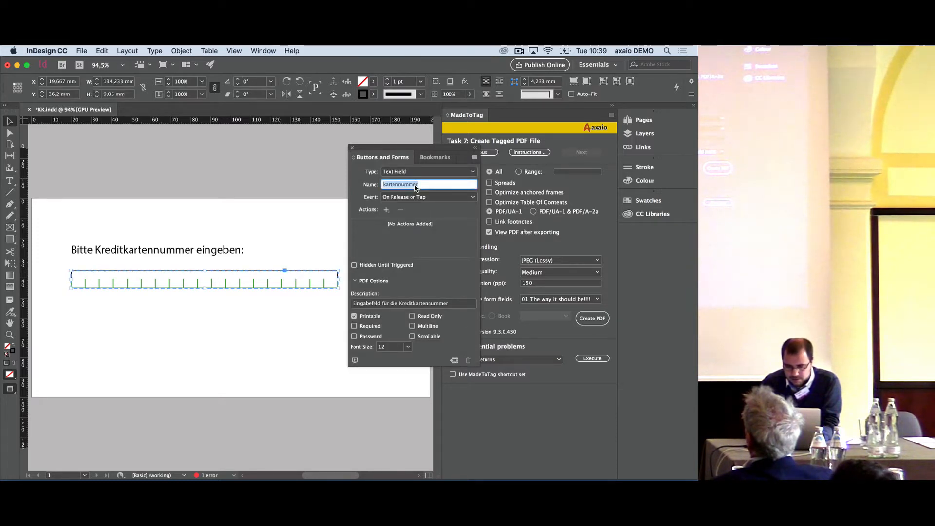
pyautogui.press('super+v')
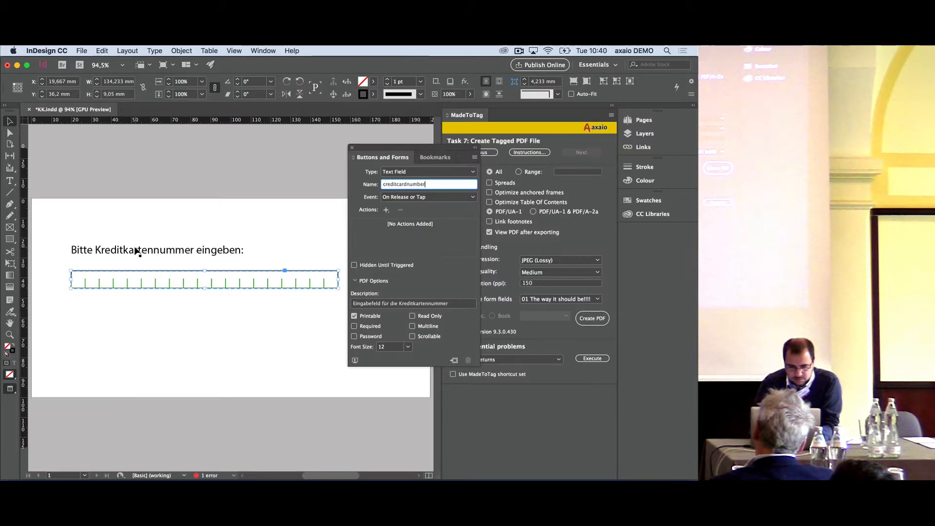
pyautogui.click(165, 215)
pyautogui.press('super+s')
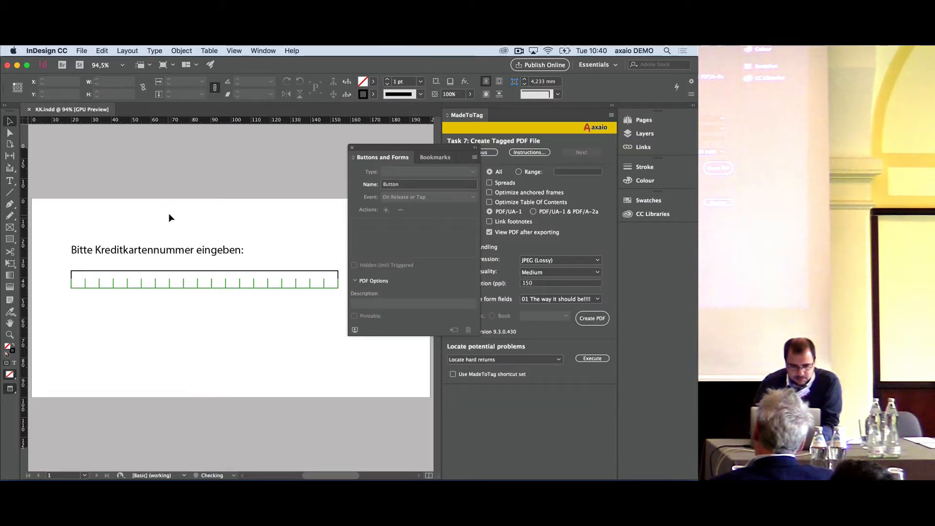
# Create a PDF/UA-1 tagged PDF named KK.indd on the Desktop, using 01 The way it should be!!!! for the form fields
pyautogui.click(201, 270)
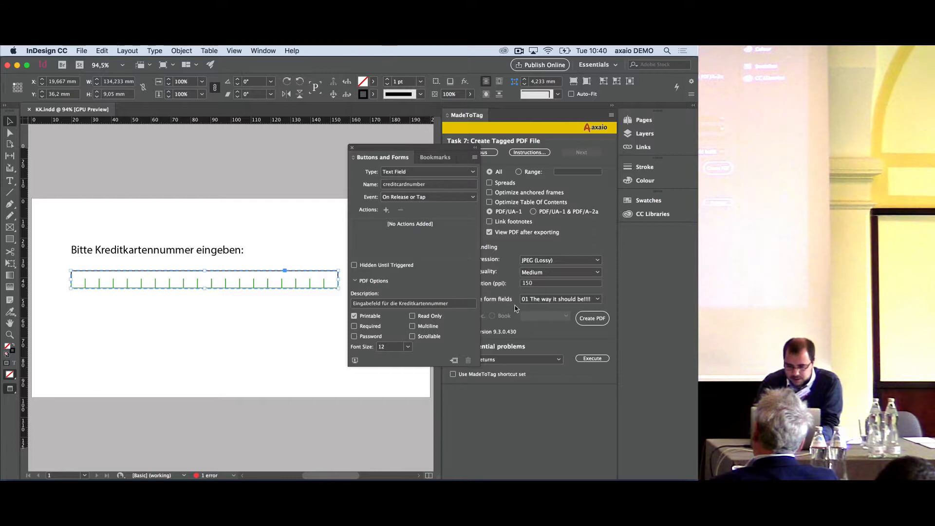
pyautogui.click(592, 318)
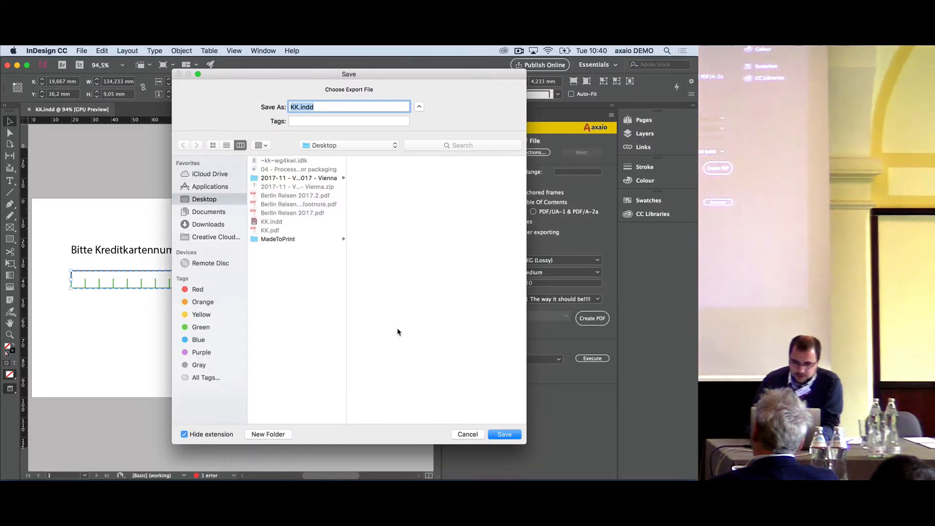
pyautogui.press('Return')
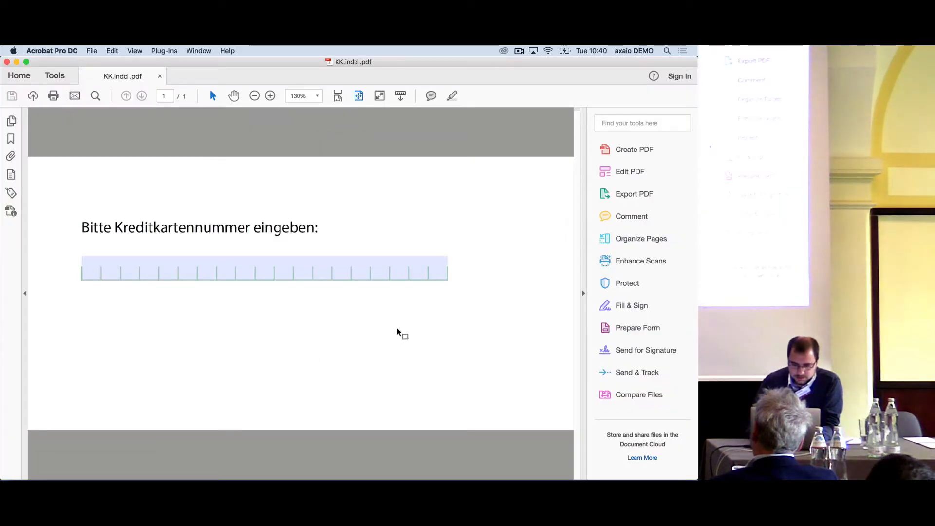
# Test the credit card number field of the exported PDF by entering the letters asd, clearing them, and entering a few digits
pyautogui.click(102, 270)
pyautogui.write('as')
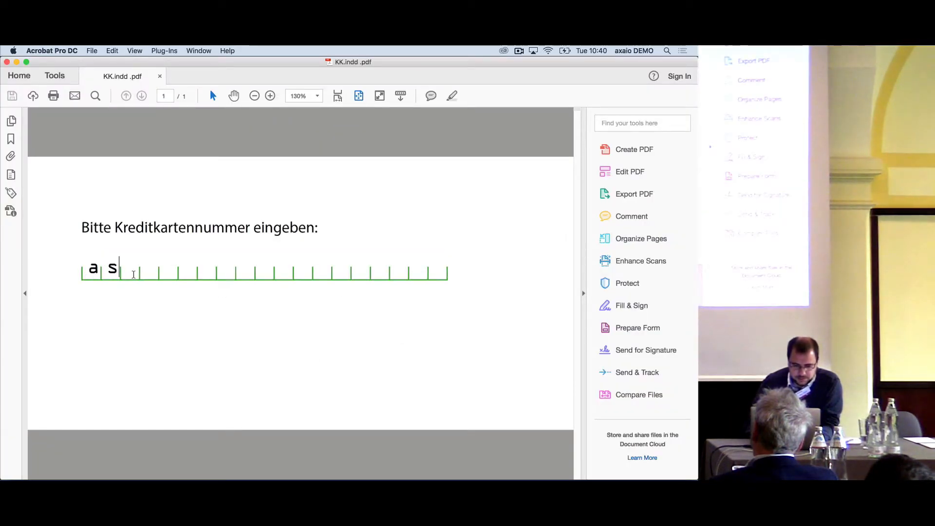
pyautogui.write('d')
pyautogui.press('BackSpace')
pyautogui.press('BackSpace')
pyautogui.press('BackSpace')
pyautogui.write('12')
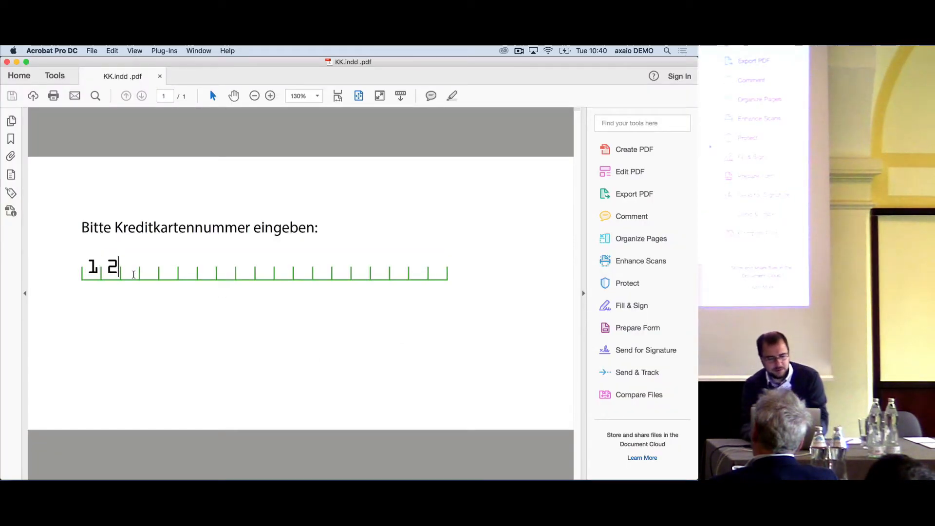
pyautogui.write('3')
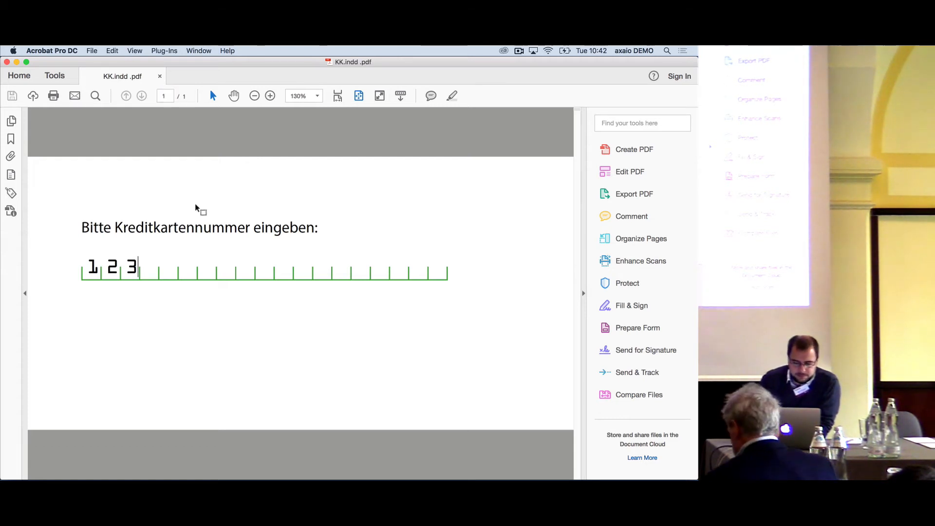
# Switch to InDesign to view the credit card field's form settings, and start switching to another application
pyautogui.moveTo(309, 460)
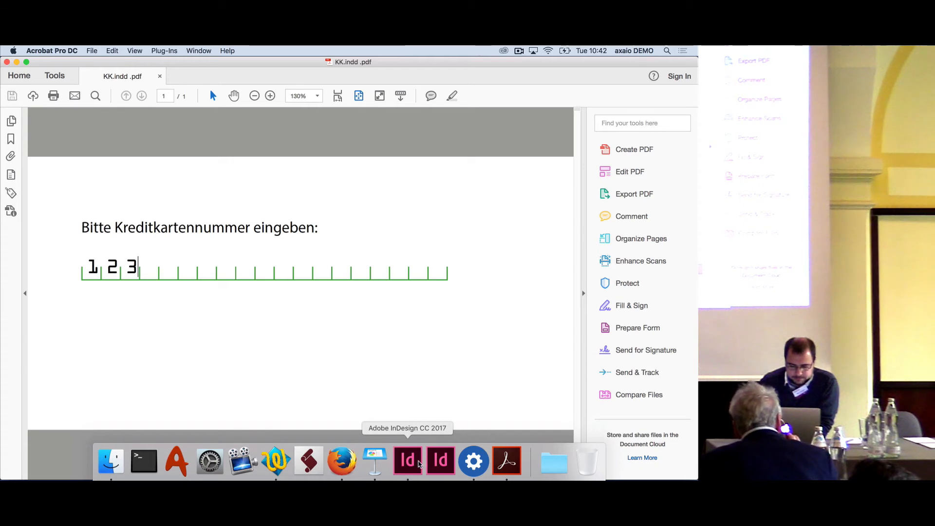
pyautogui.click(407, 461)
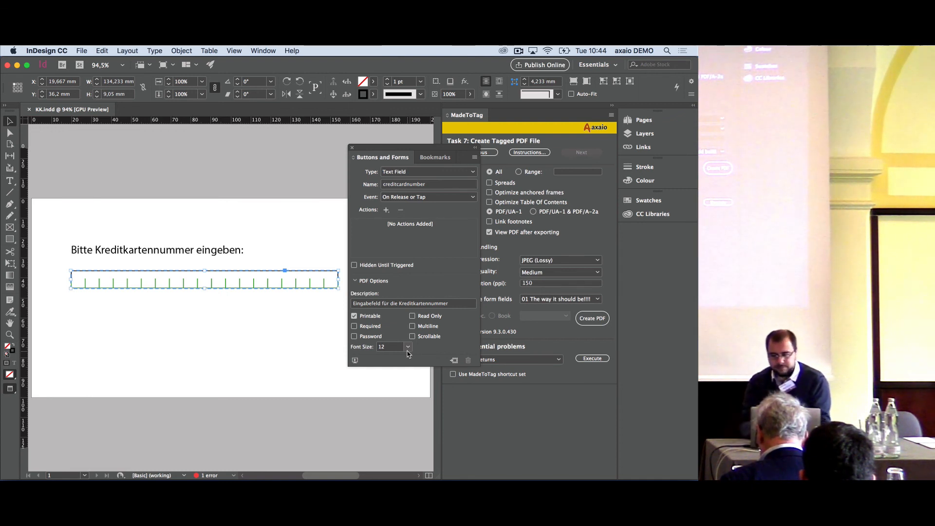
pyautogui.press('super+Tab')
pyautogui.press('super+Tab')
pyautogui.press('super+Tab')
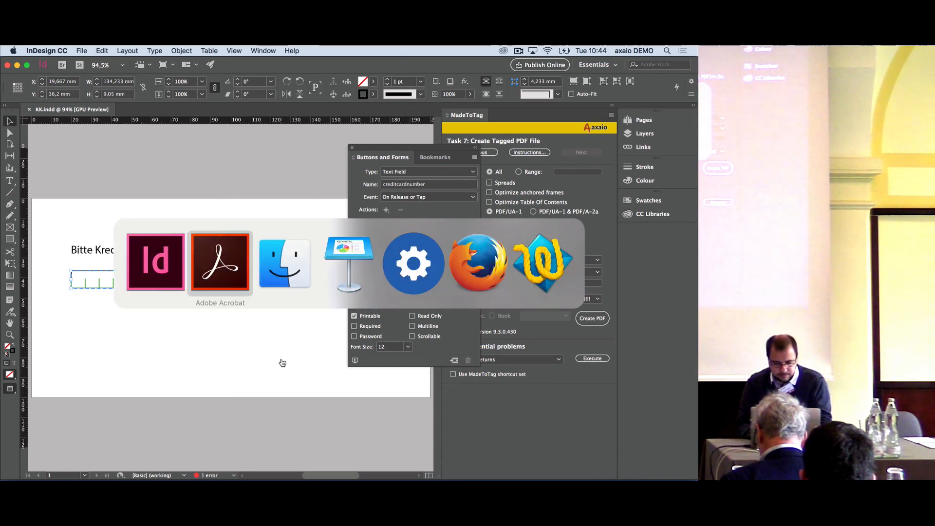